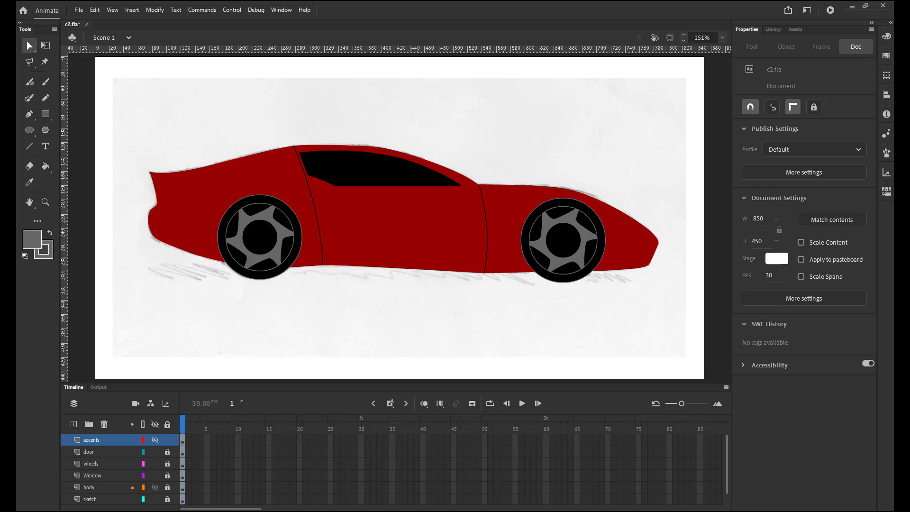
Show the body layer as outlines and trace the sketched accents above both wheels using the Pen tool with object drawing off.
click(142, 487)
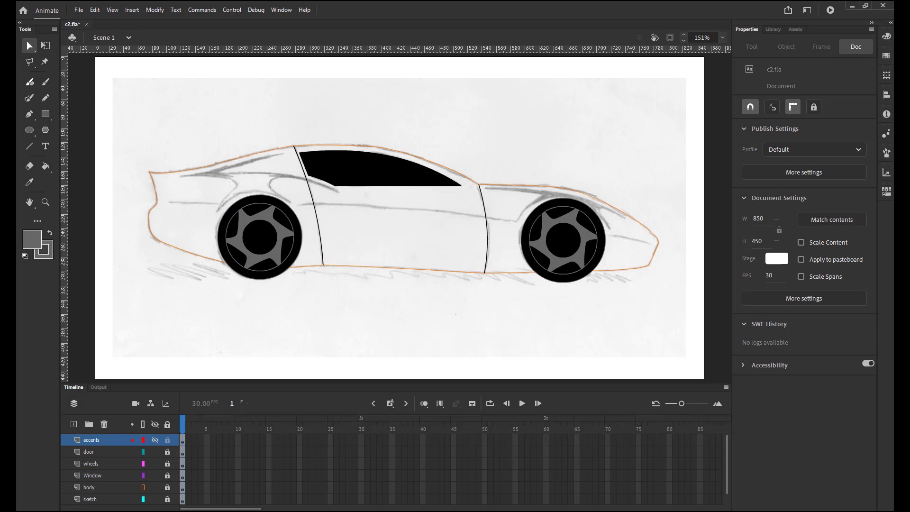
click(29, 114)
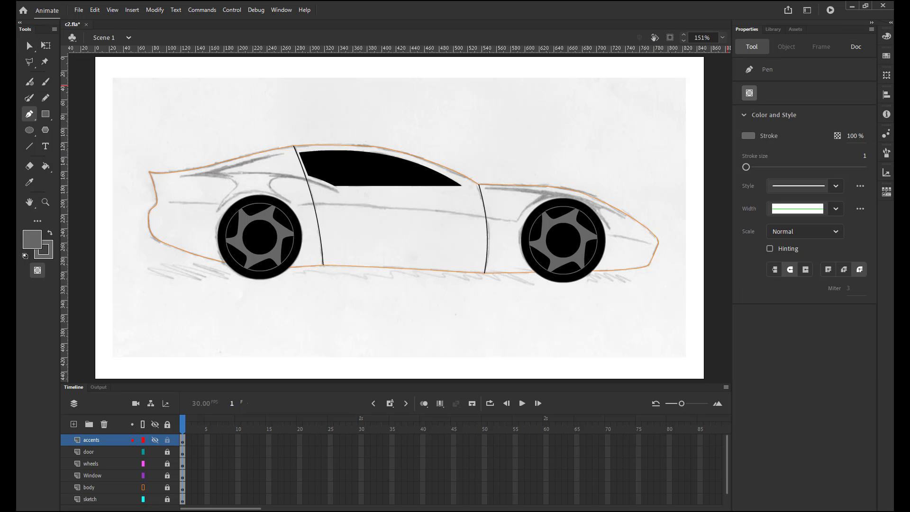
click(749, 93)
click(27, 43)
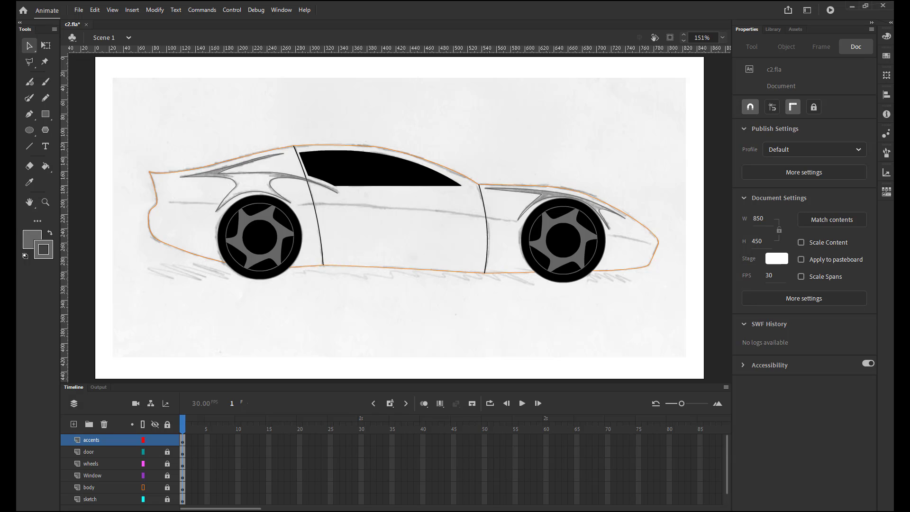
Convert the traced accent outlines above the front wheel into a single drawing object.
drag(483, 163, 622, 238)
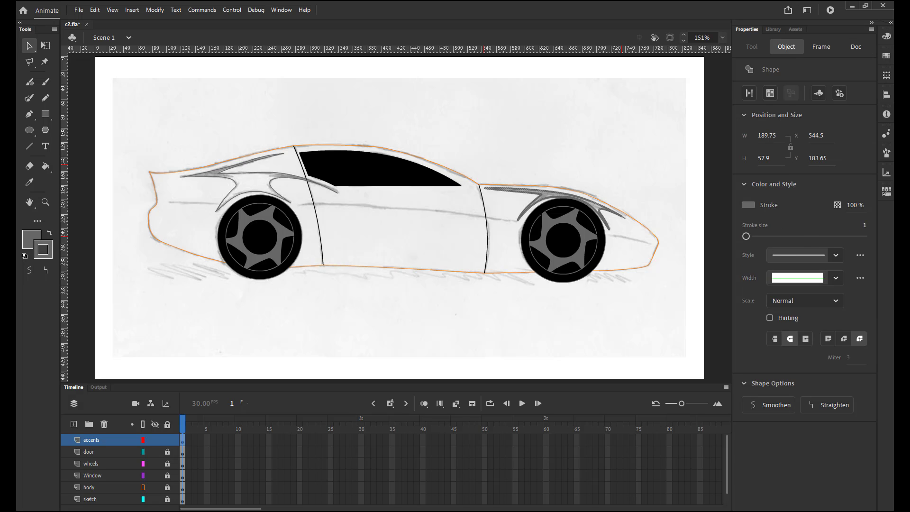
click(455, 141)
drag(455, 141, 643, 251)
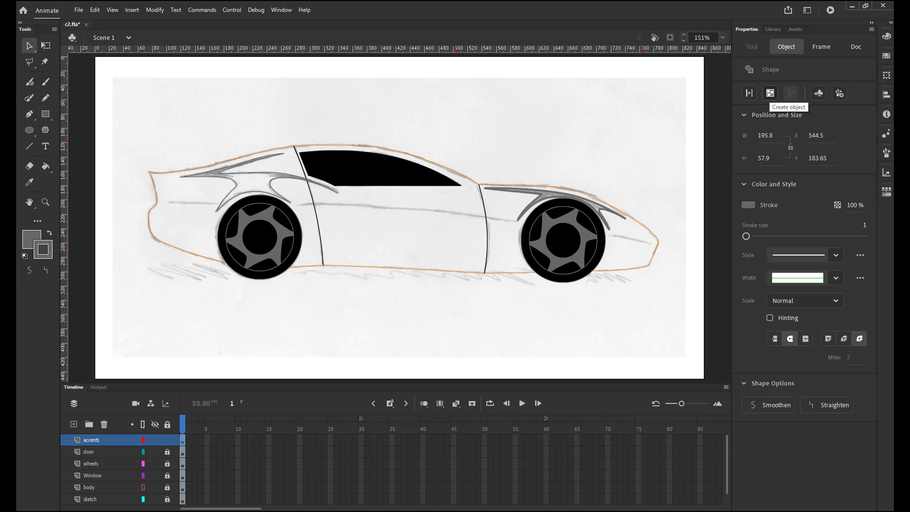
click(770, 93)
key(Escape)
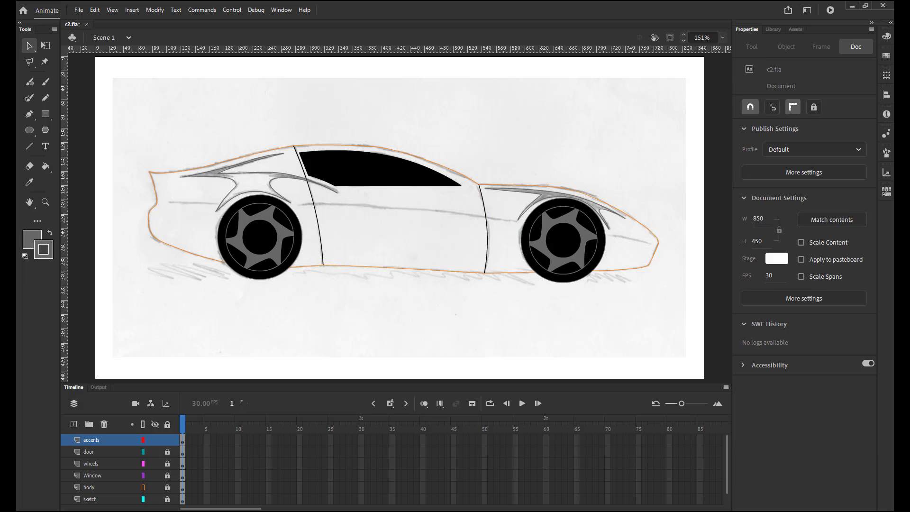
Fill the rear and front wheel accent objects with white at 50% opacity.
click(265, 173)
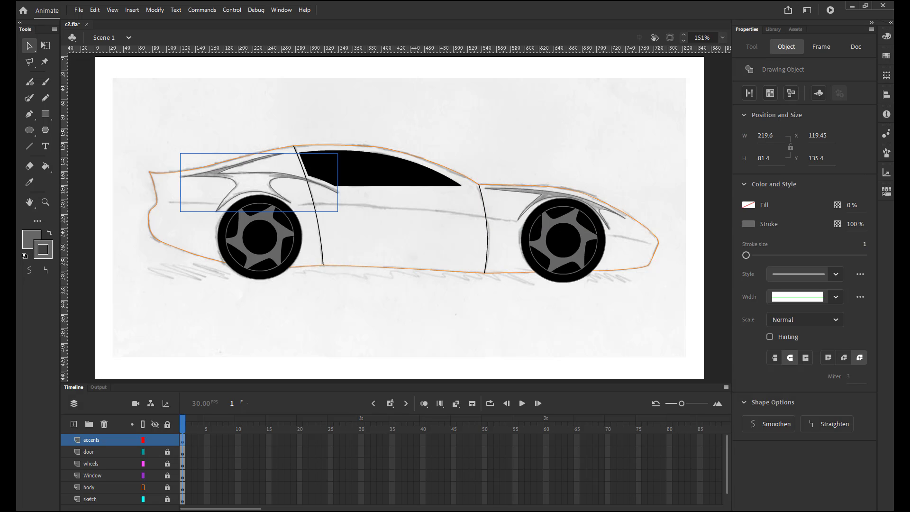
key(Escape)
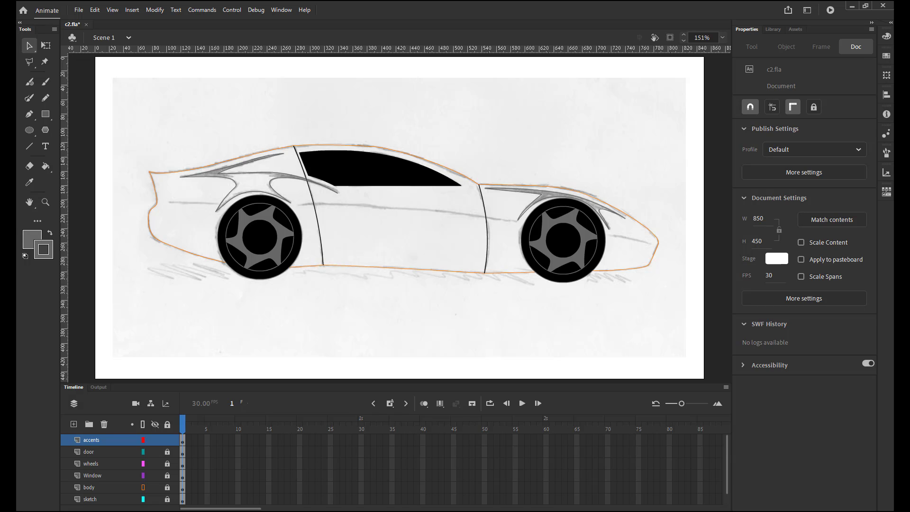
click(265, 173)
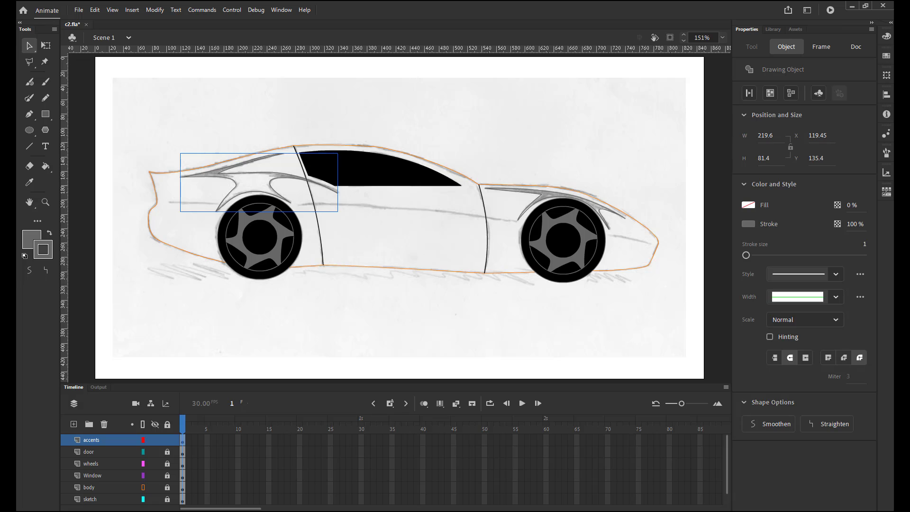
shift+click(545, 192)
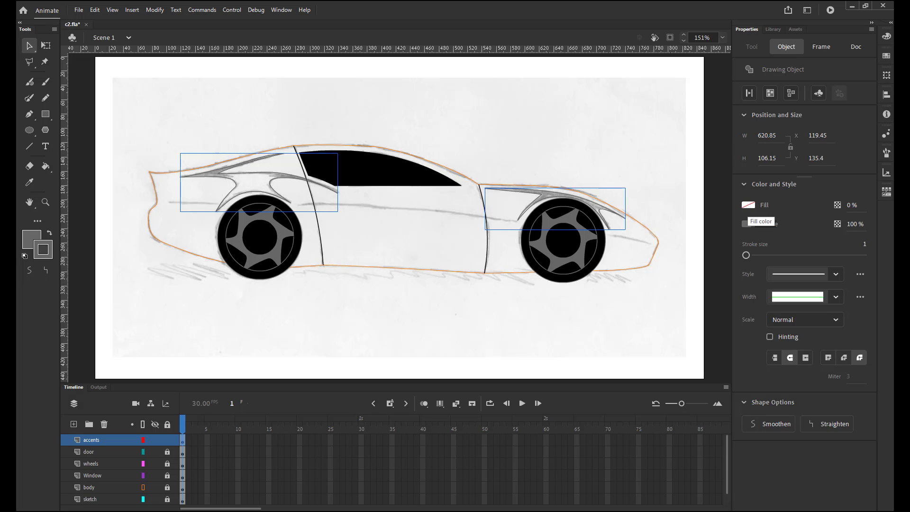
click(749, 205)
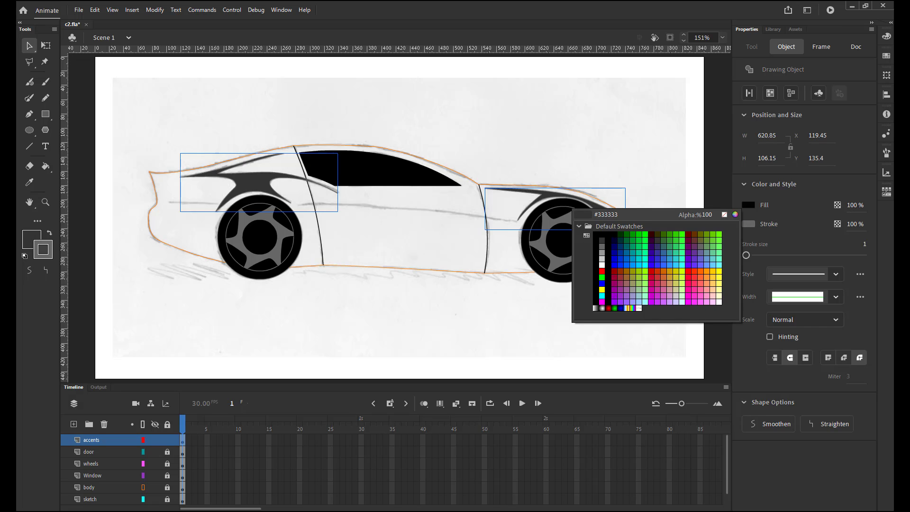
click(602, 265)
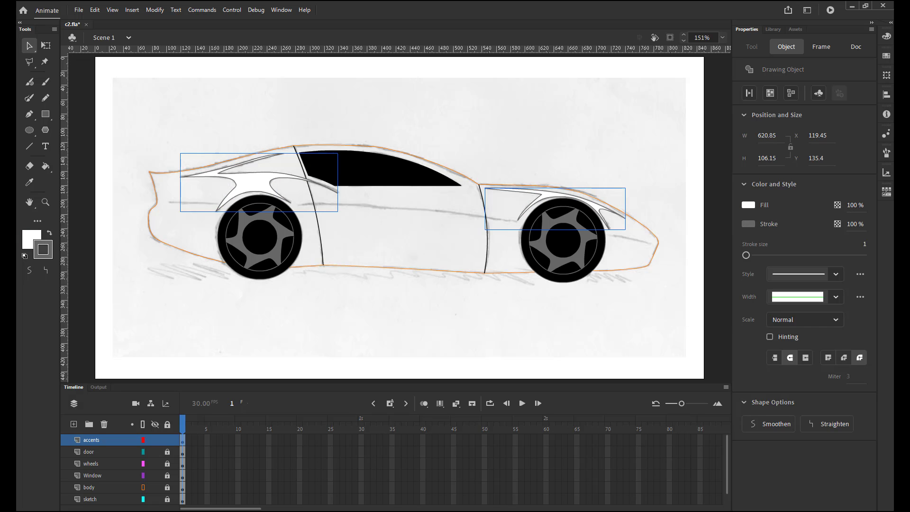
click(856, 205)
text(50)
key(Return)
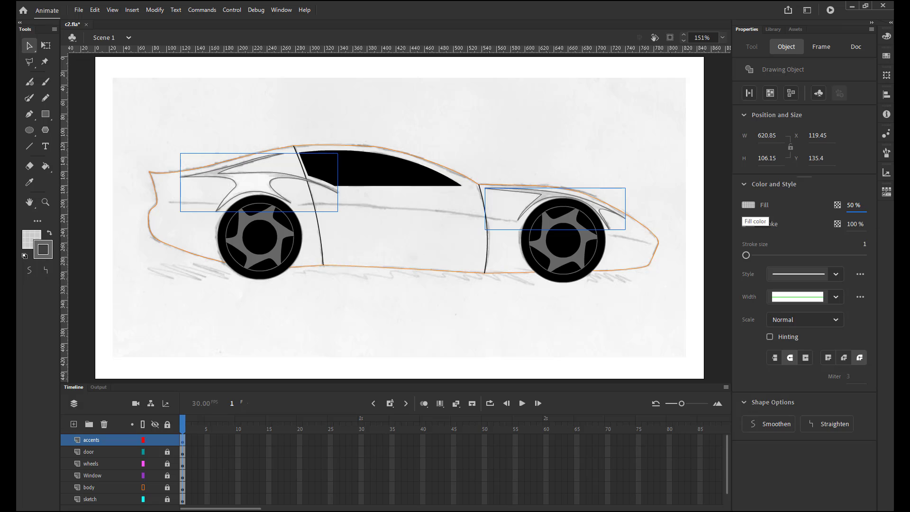
Remove the stroke from both wheel accents and display the body layer in full colour.
click(748, 223)
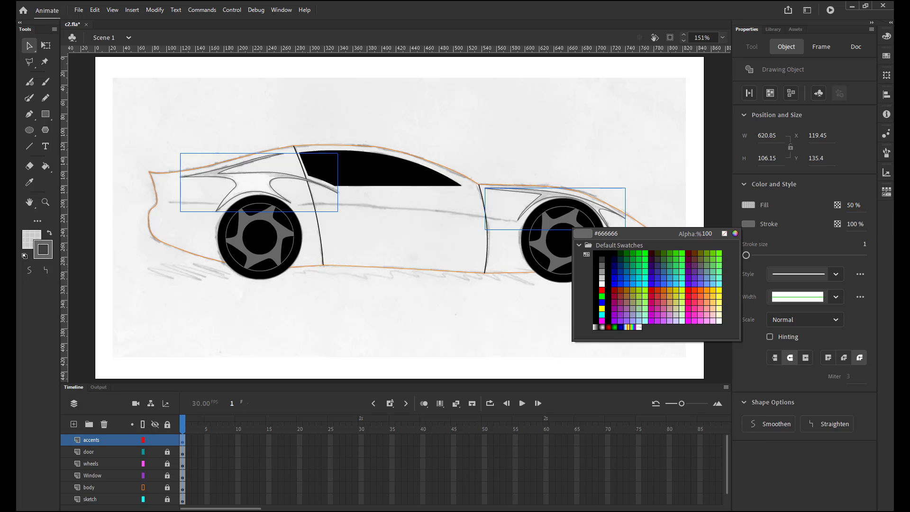
click(724, 233)
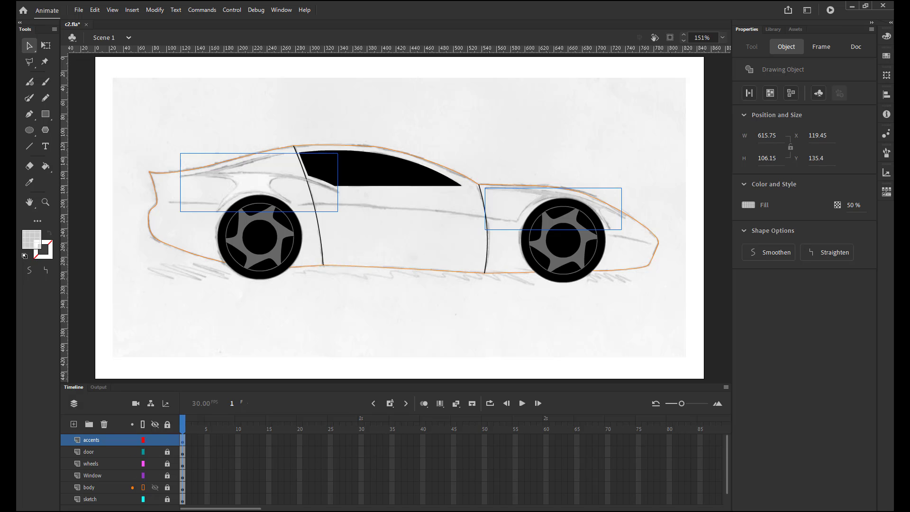
click(143, 488)
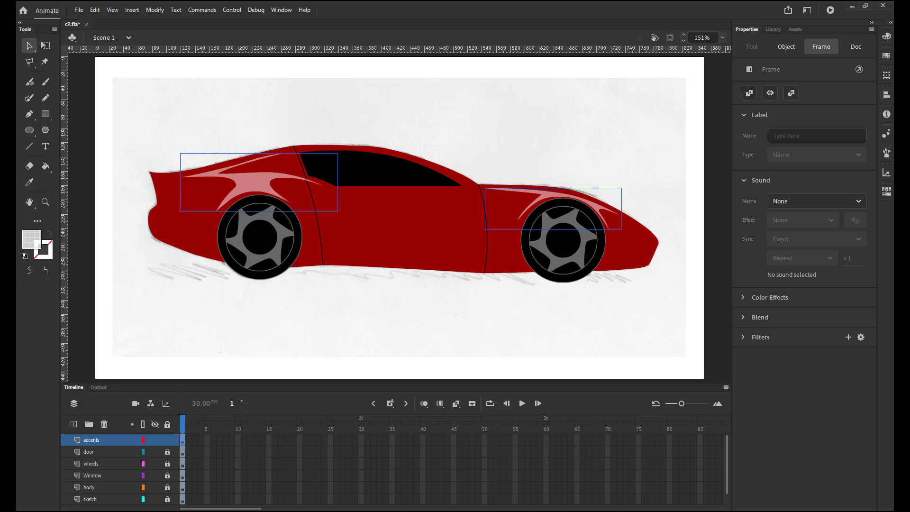
With the body layer outlined and object drawing on, draw a white 50% opacity line about 65 px long behind the rear wheel.
click(142, 488)
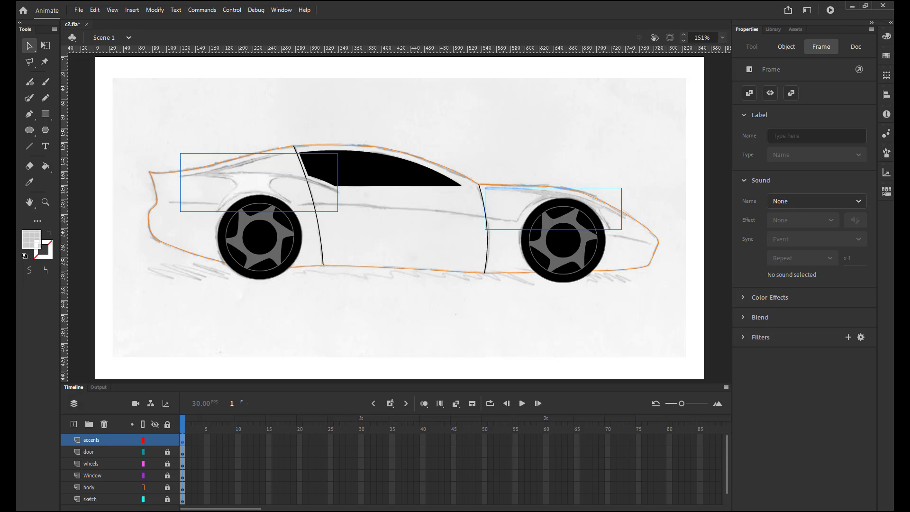
key(n)
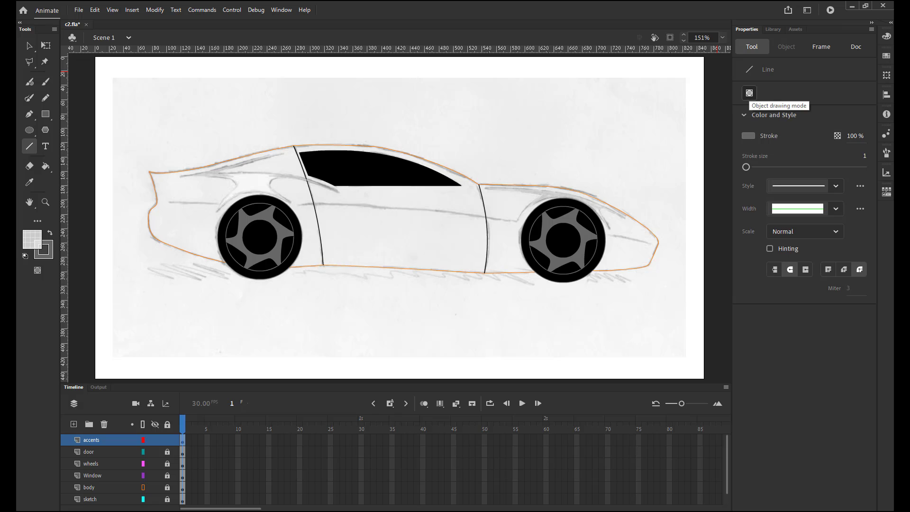
click(749, 93)
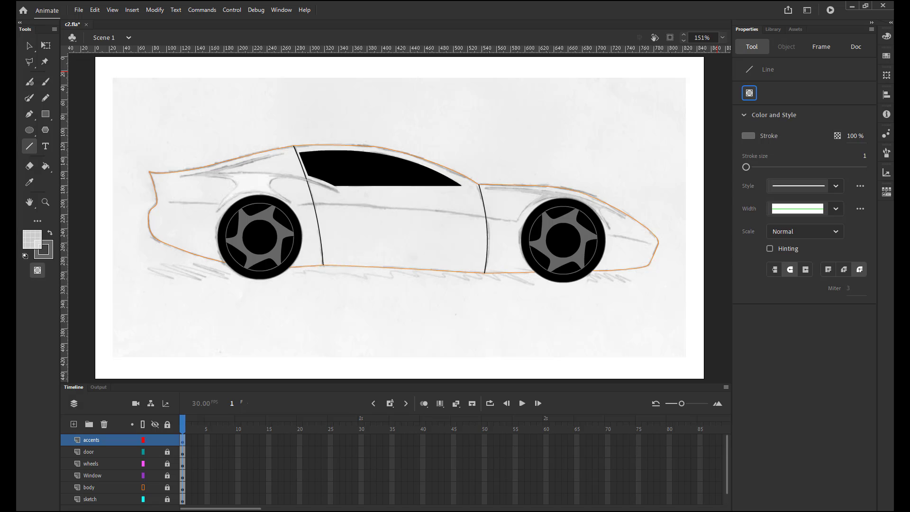
click(747, 135)
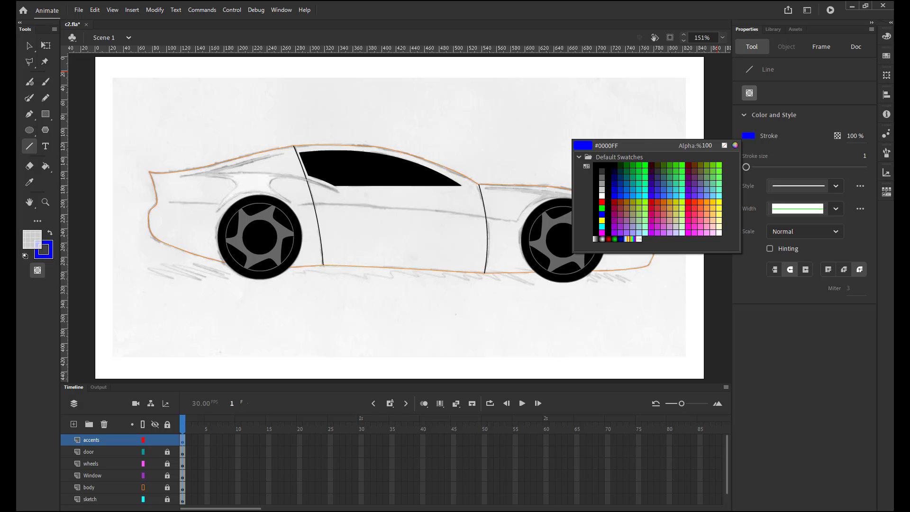
click(602, 195)
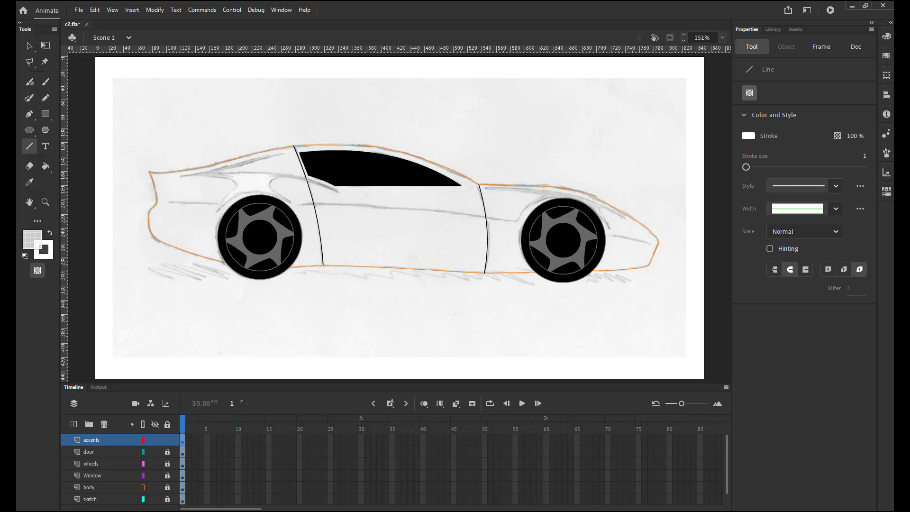
click(855, 136)
text(50)
key(Return)
drag(146, 189, 247, 227)
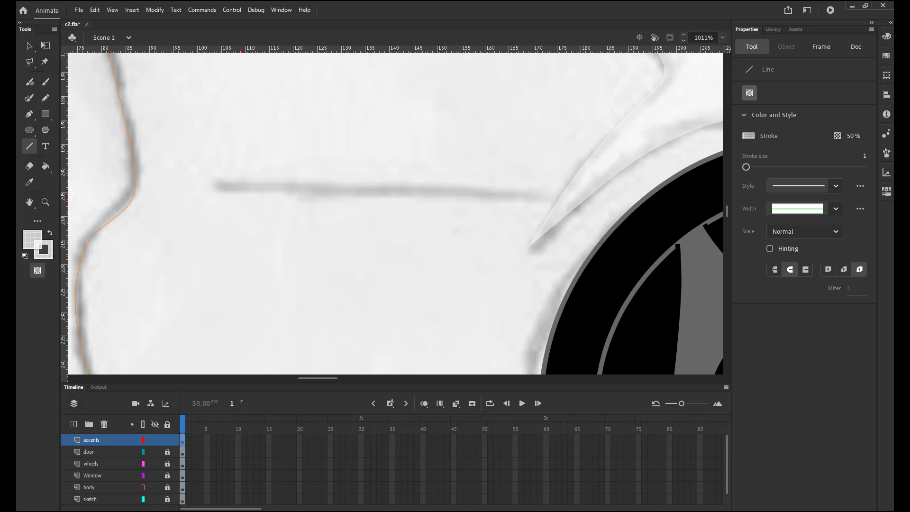
mouse_move(219, 186)
mouse_down()
mouse_move(372, 205)
mouse_move(534, 197)
mouse_move(538, 218)
mouse_move(210, 218)
mouse_up()
drag(654, 227, 191, 180)
drag(410, 152, 218, 209)
scroll(218, 209, down, 1)
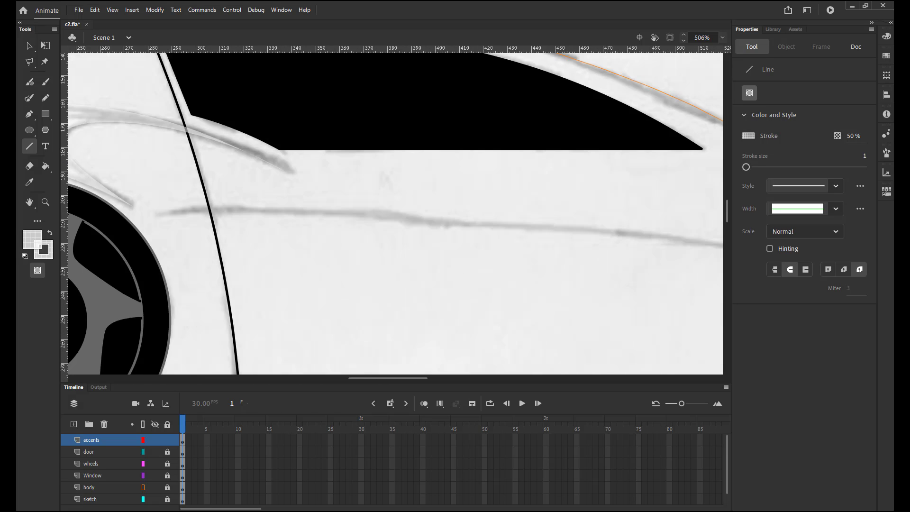
drag(613, 236, 528, 222)
scroll(272, 221, down, 1)
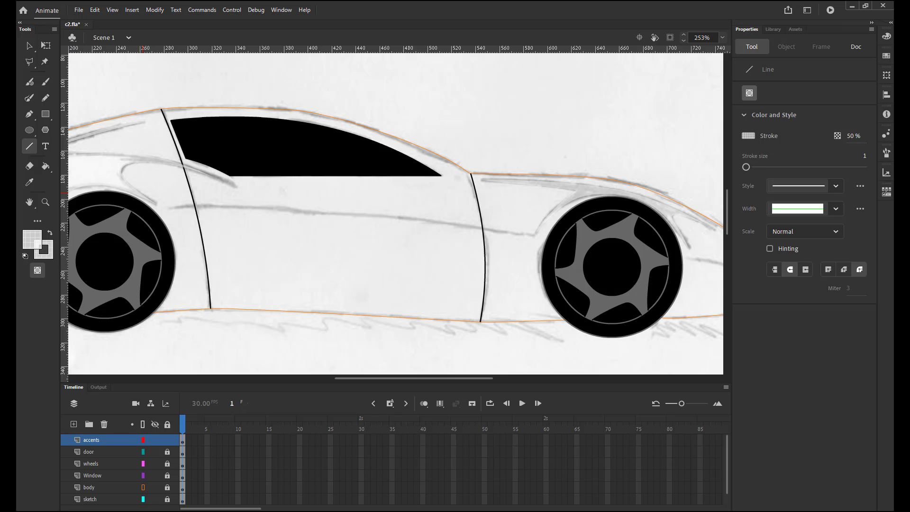
drag(177, 208, 357, 226)
drag(507, 251, 535, 233)
Draw a sloping accent line about 59 px wide ahead of the front wheel with object drawing off.
drag(711, 244, 513, 216)
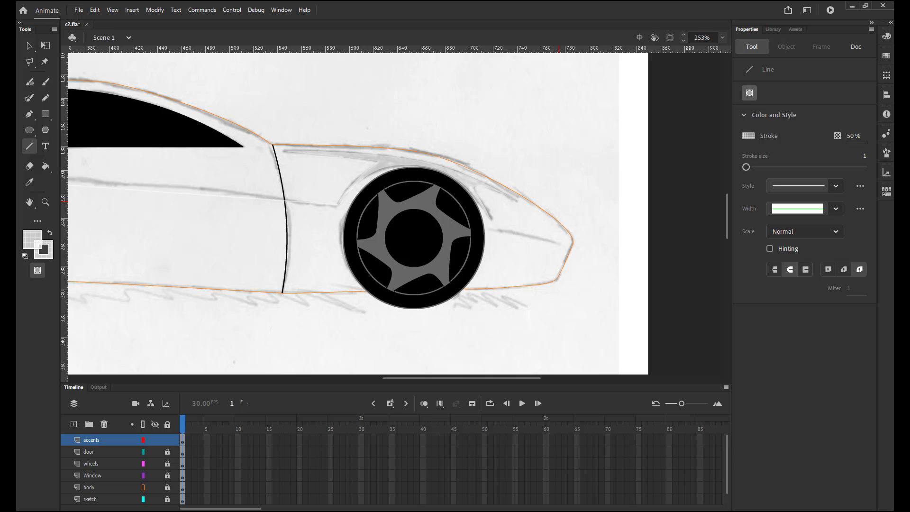
key(j)
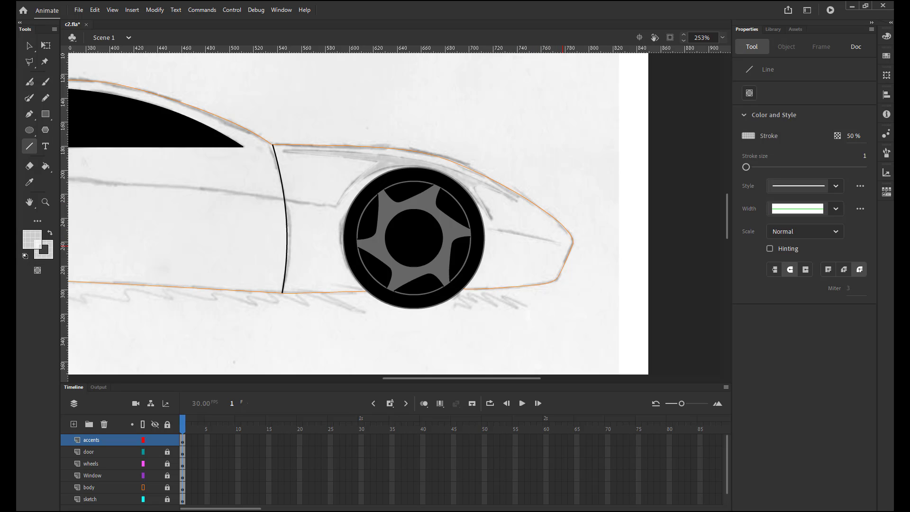
drag(341, 214, 488, 249)
With object drawing on, draw an accent line along the door between the wheels and bend it slightly upward to match the sketch.
key(j)
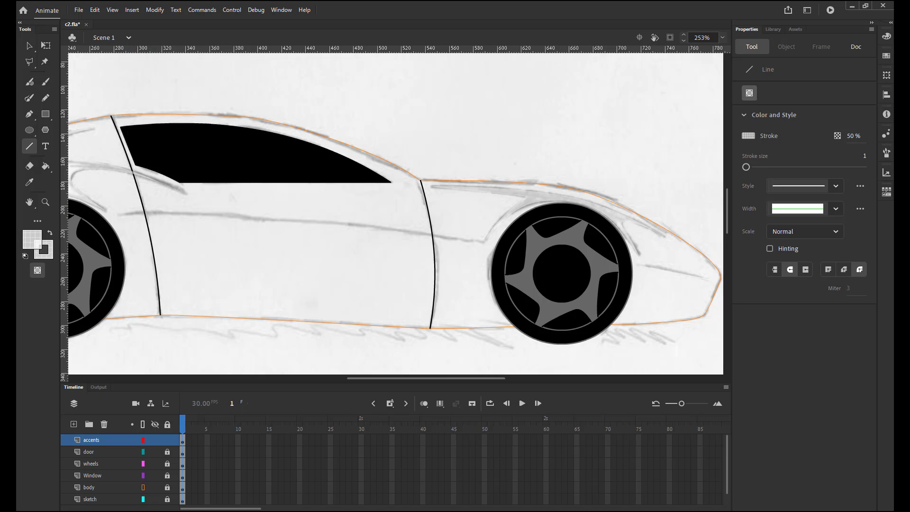
drag(145, 216, 321, 244)
drag(485, 239, 481, 243)
key(v)
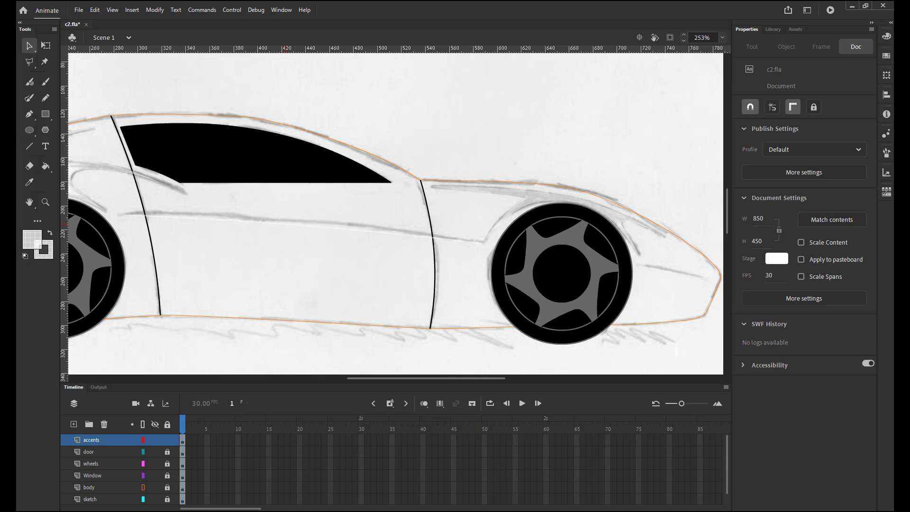
drag(285, 227, 285, 220)
Switch the body layer from outlines back to full colour, leave nothing selected, and fit the whole stage in view.
click(675, 273)
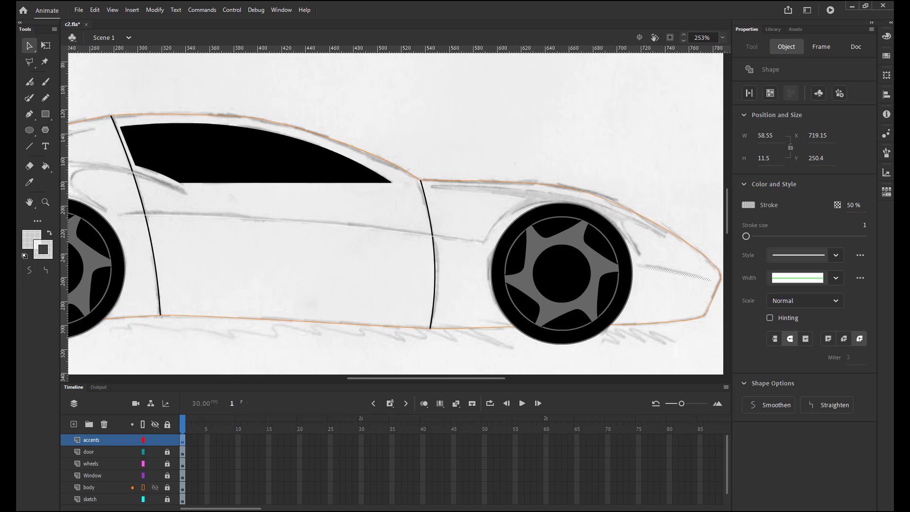
click(143, 487)
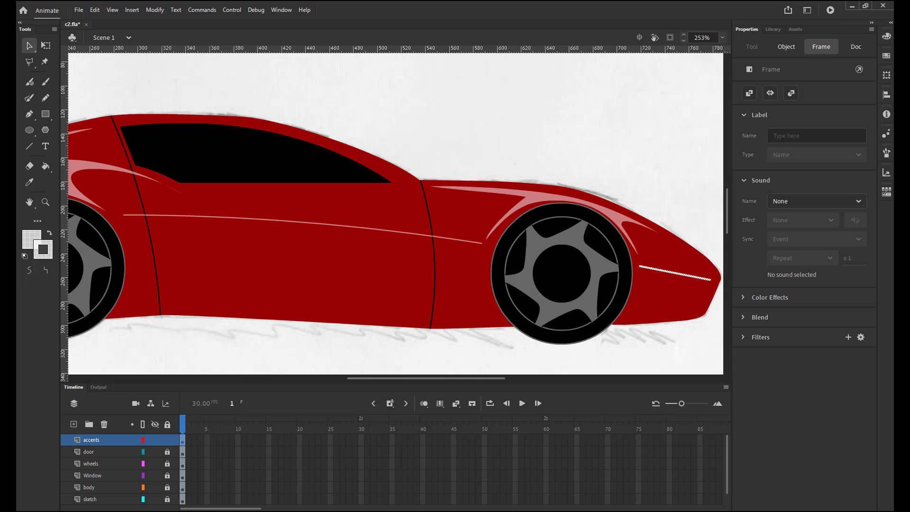
key(Escape)
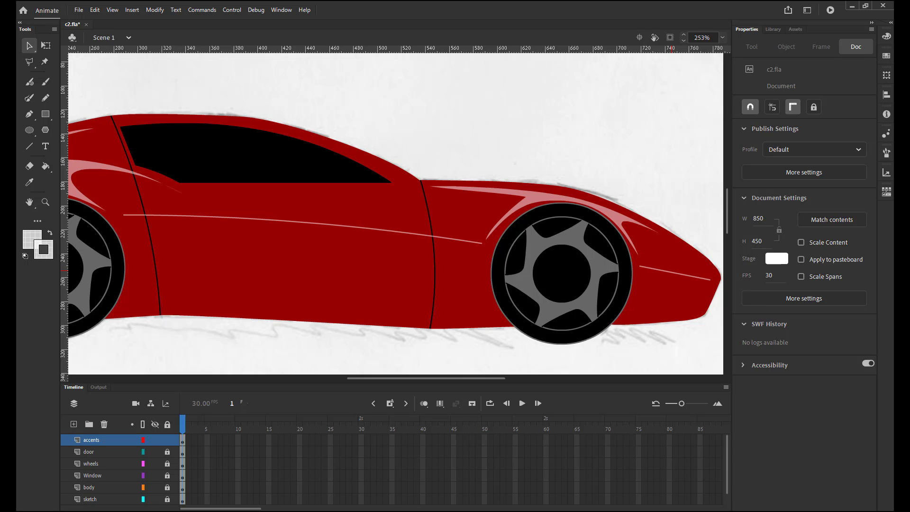
click(616, 378)
key(ctrl+2)
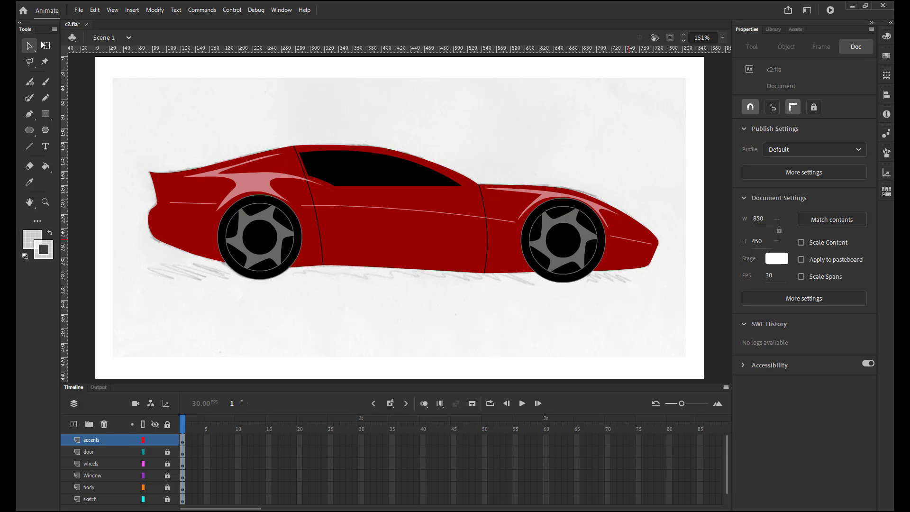
Select the accent lines behind the rear wheel, along the door and ahead of the front wheel, and convert the lines to fills.
click(193, 203)
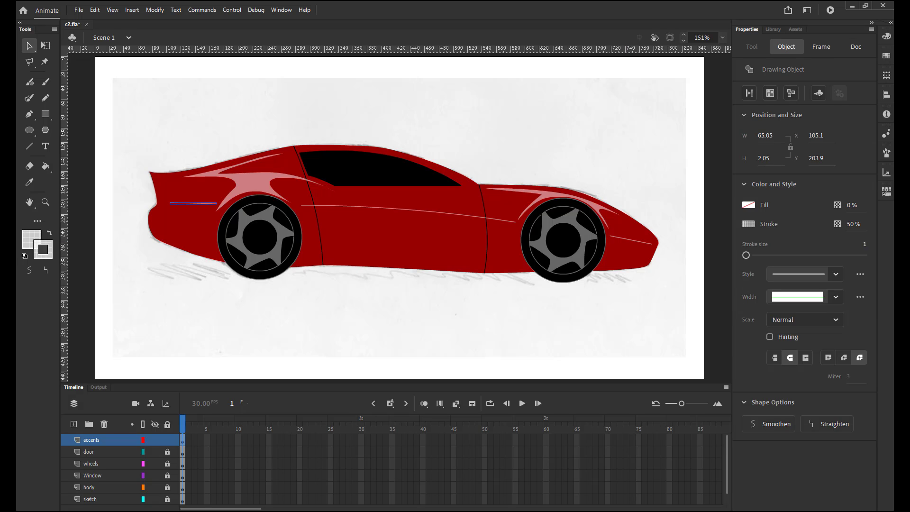
shift+click(379, 208)
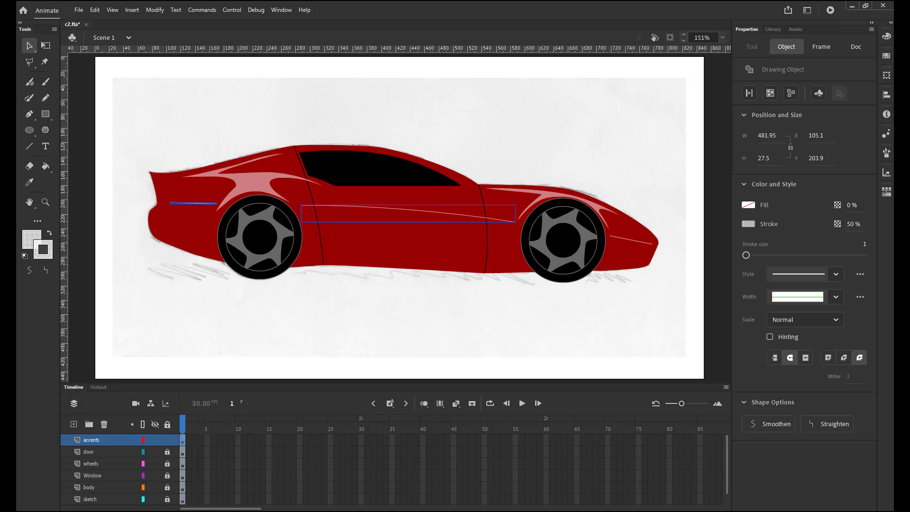
shift+click(631, 240)
click(155, 10)
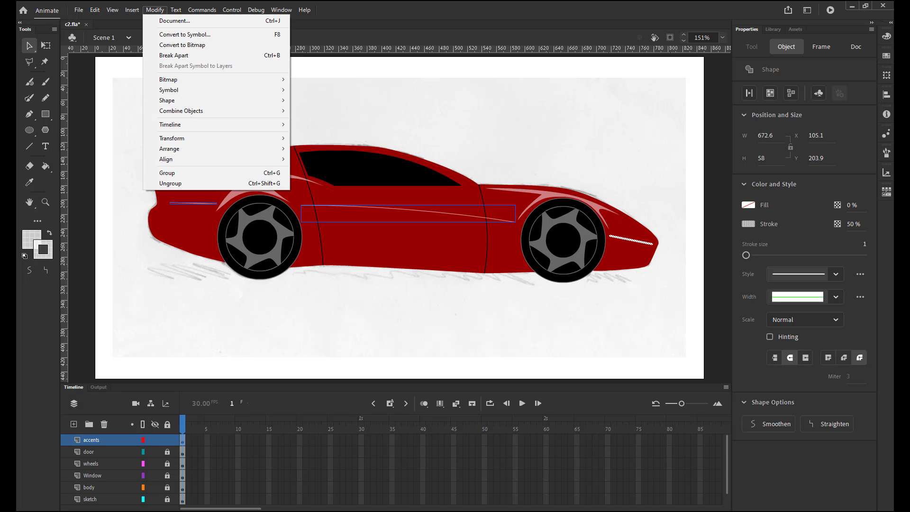
mouse_move(167, 101)
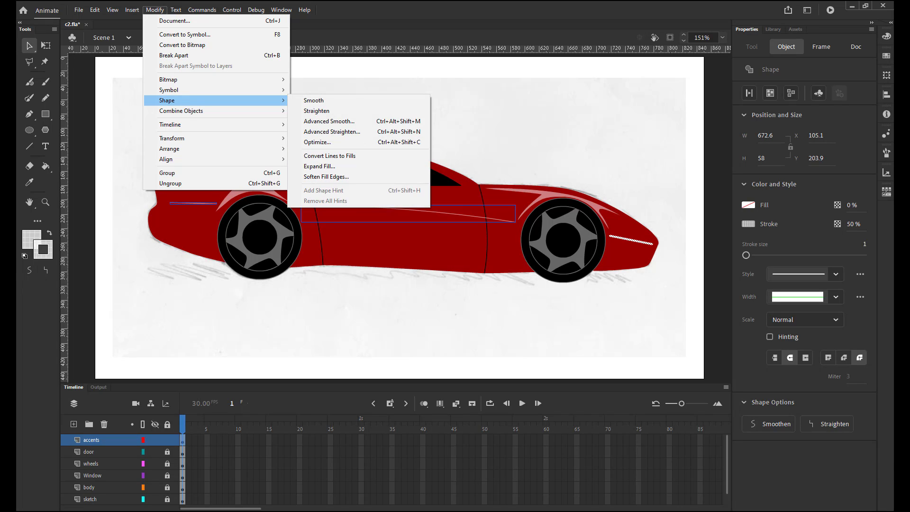
click(329, 155)
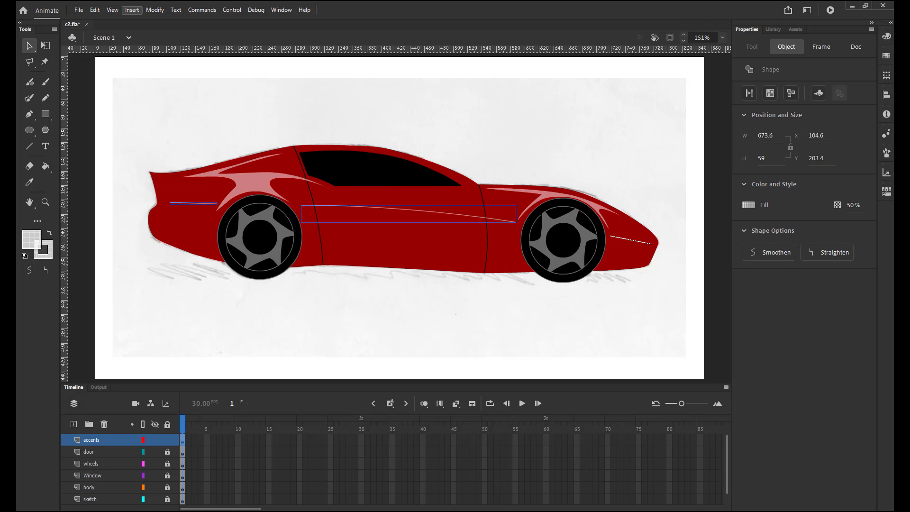
Soften the fill edges of the three accent lines with distance 2 px, 4 steps and Expand direction, leaving nothing selected.
click(155, 10)
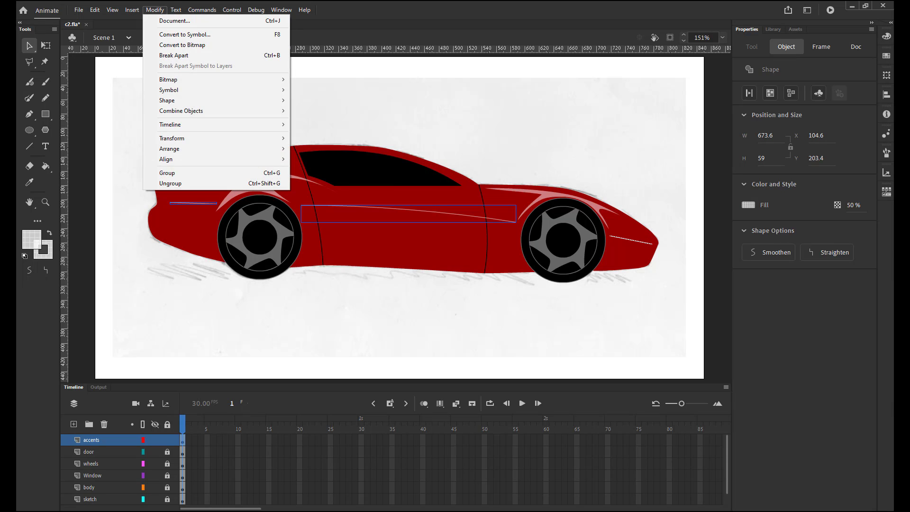
mouse_move(167, 100)
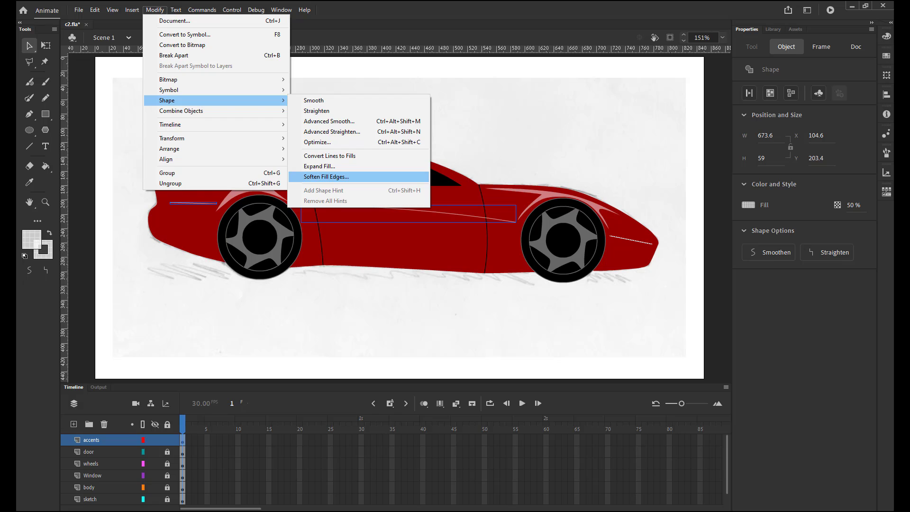
click(326, 177)
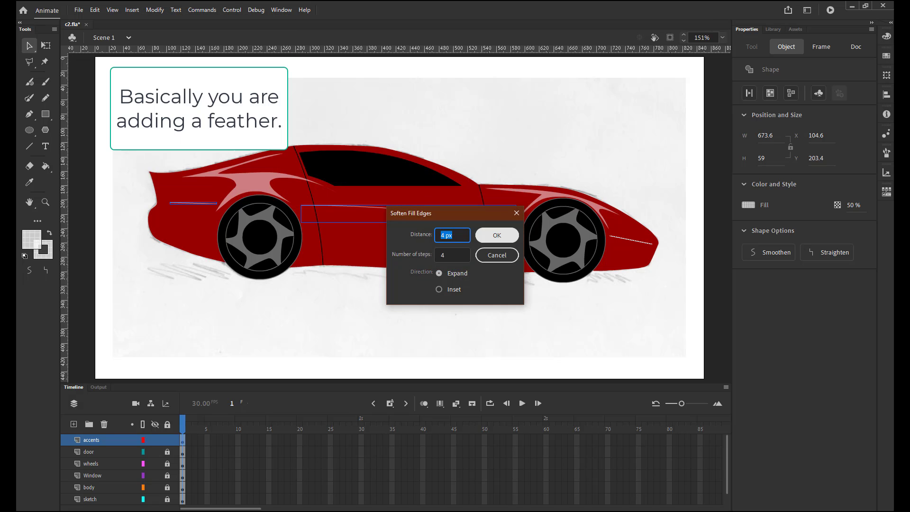
text(2)
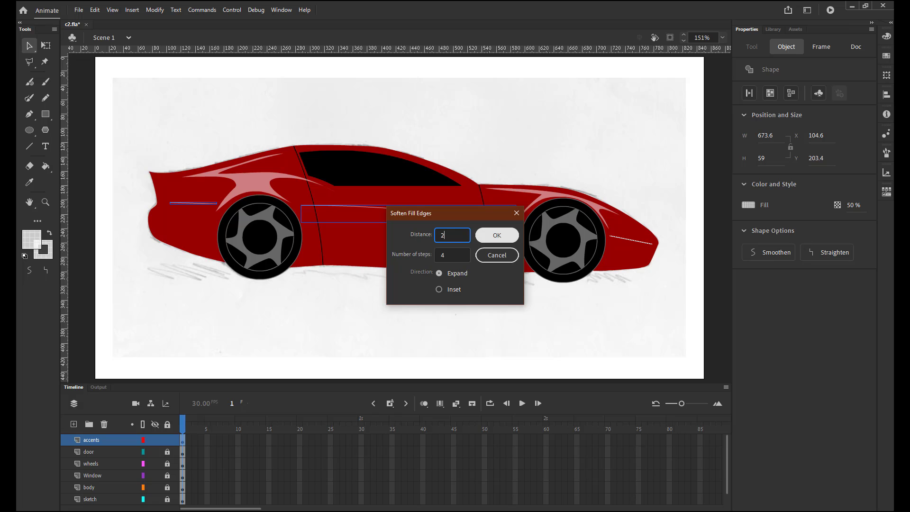
click(497, 235)
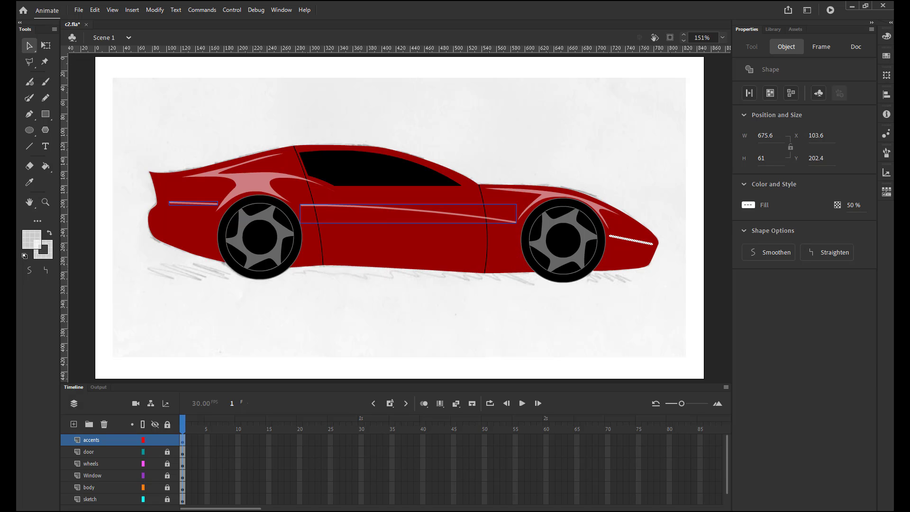
key(Escape)
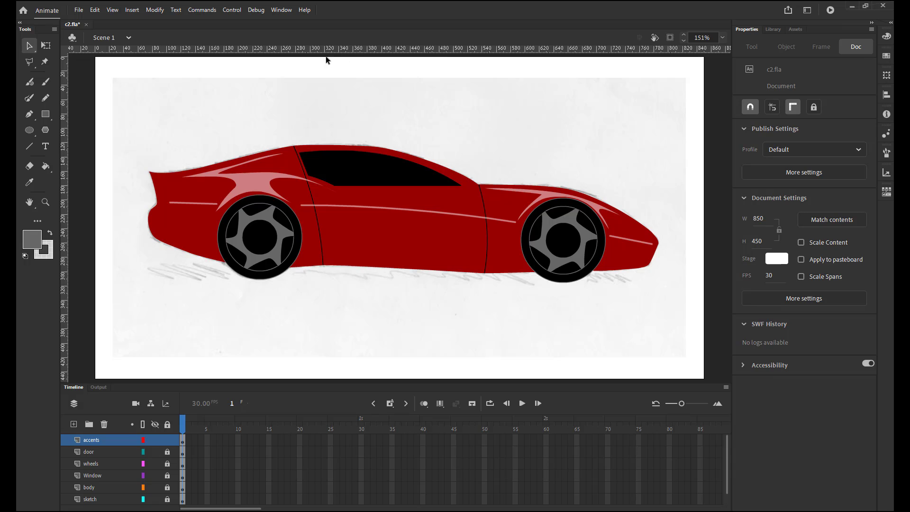
Unlock the body layer and set the Classic Brush to Paint Behind, keeping the grey #666666 fill.
click(97, 488)
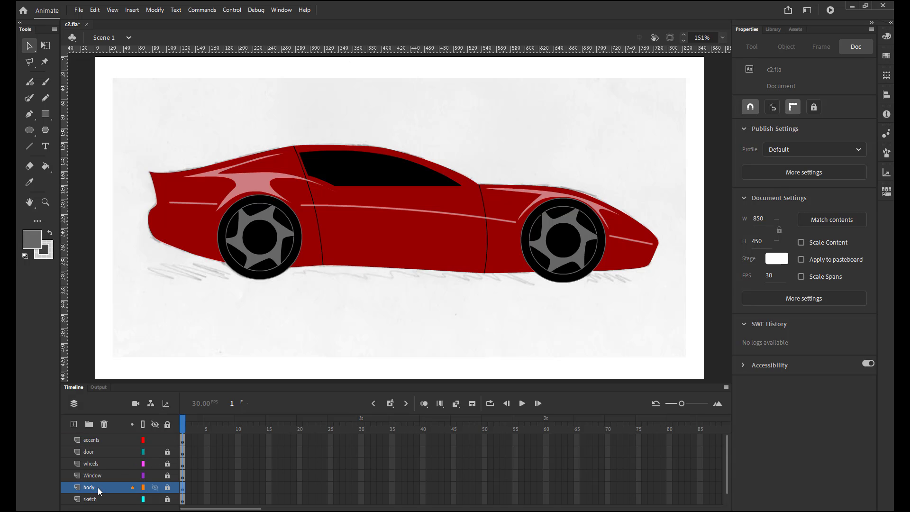
click(168, 488)
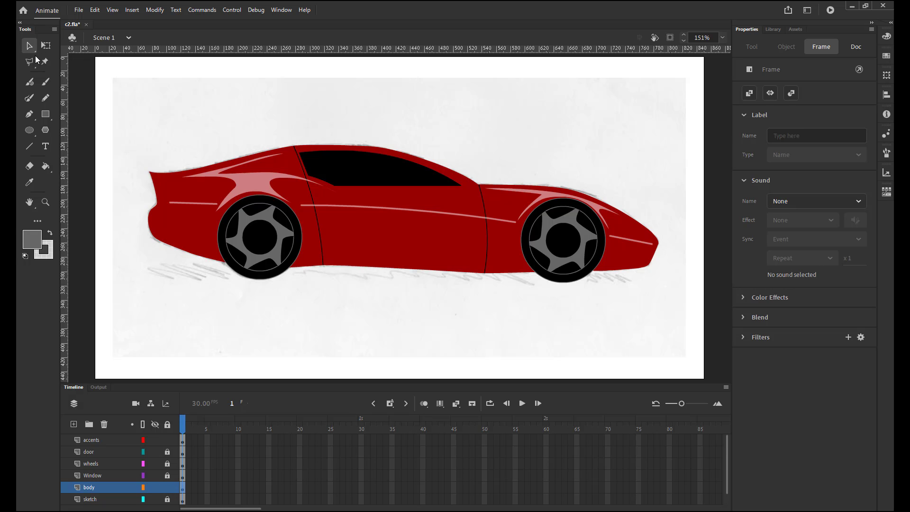
click(45, 82)
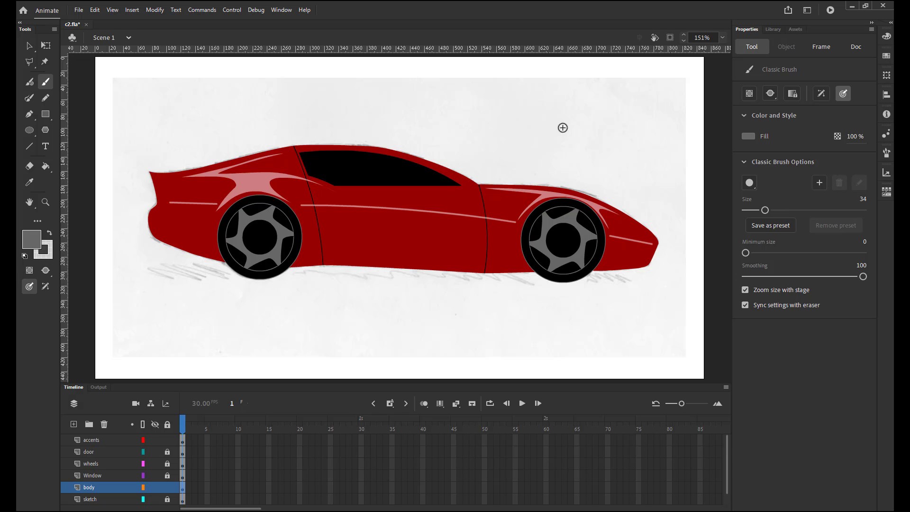
click(773, 95)
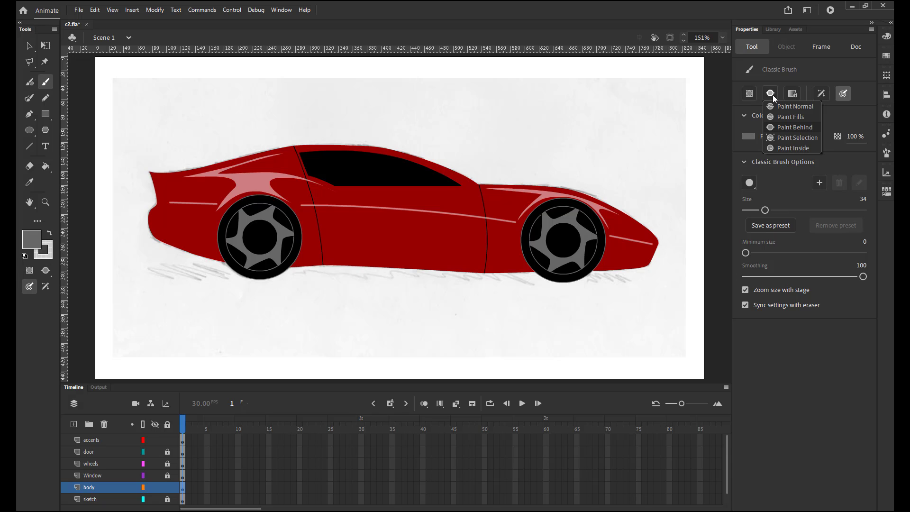
click(786, 130)
click(753, 136)
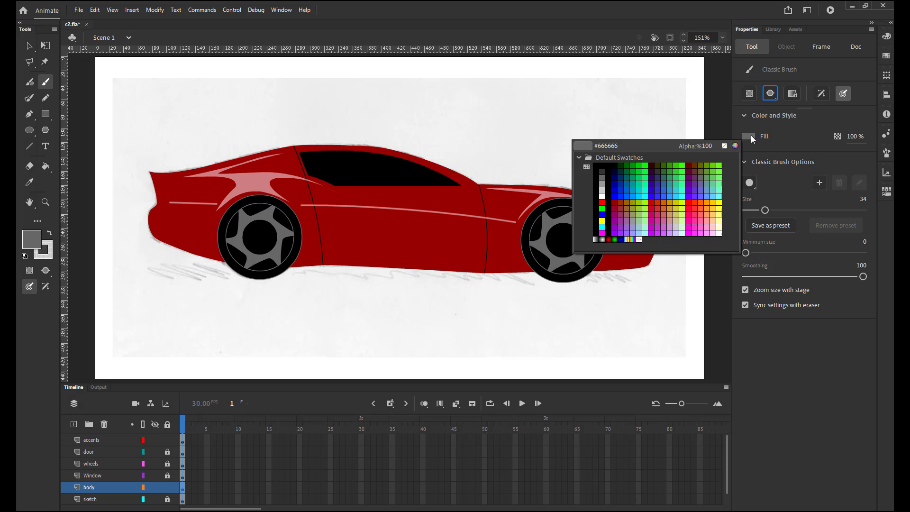
key(Escape)
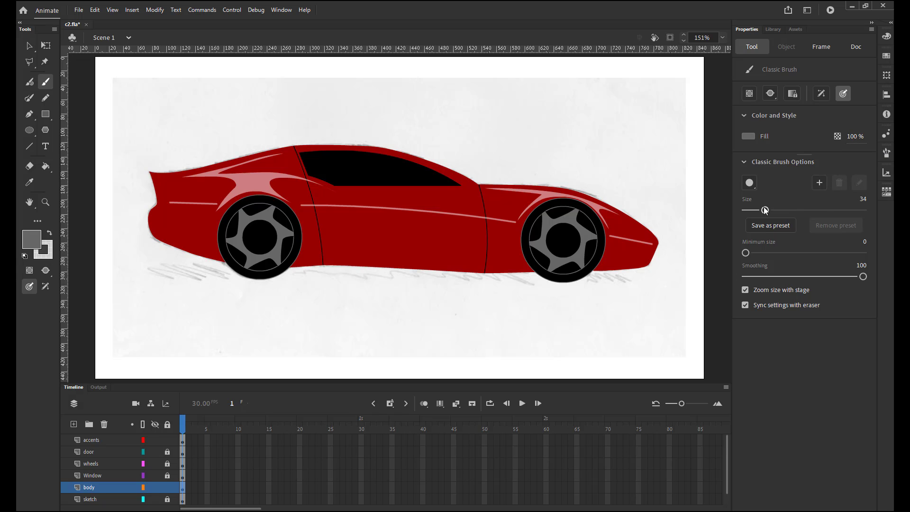
Choose the round brush at size 29, toggle its object drawing mode, and paint a grey shadow along the car's underside following the sketch.
click(750, 183)
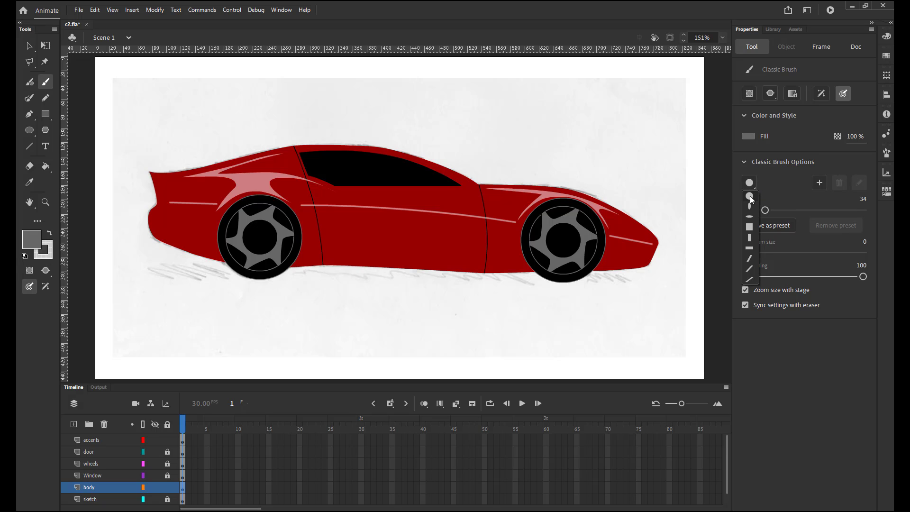
click(750, 196)
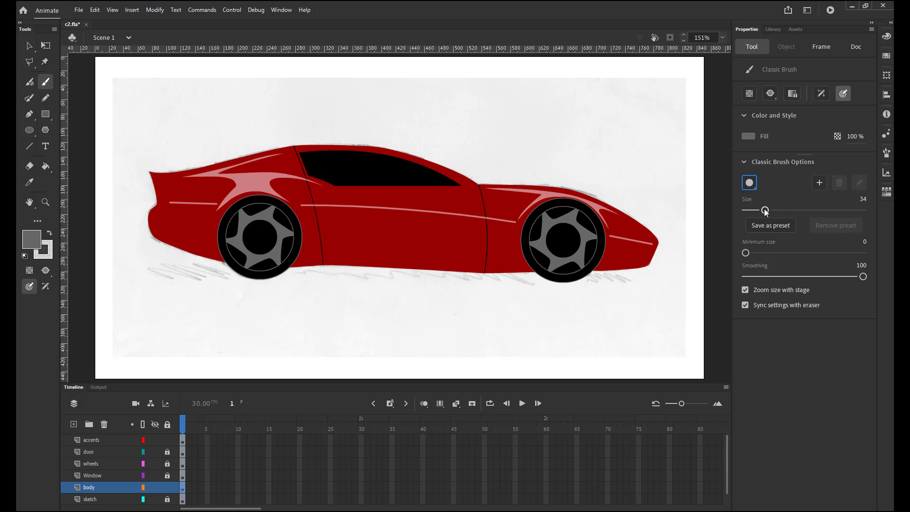
drag(764, 210, 761, 211)
mouse_move(762, 210)
mouse_down()
mouse_move(864, 225)
mouse_move(837, 211)
mouse_move(761, 210)
mouse_up()
click(751, 97)
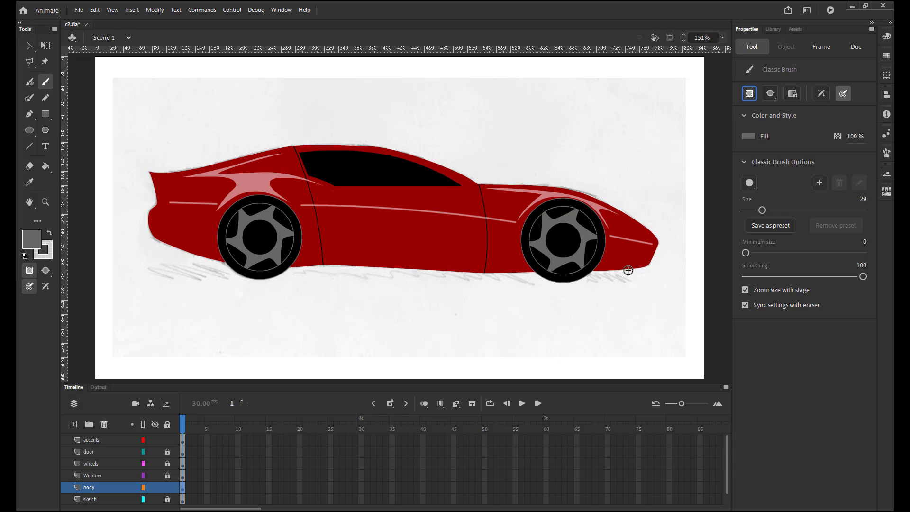
mouse_move(625, 274)
mouse_down()
mouse_move(596, 263)
mouse_move(586, 271)
mouse_move(487, 259)
mouse_move(500, 279)
mouse_move(483, 262)
mouse_move(445, 271)
mouse_move(411, 252)
mouse_move(393, 262)
mouse_move(412, 269)
mouse_move(383, 257)
mouse_move(386, 264)
mouse_move(303, 255)
mouse_move(156, 268)
mouse_up()
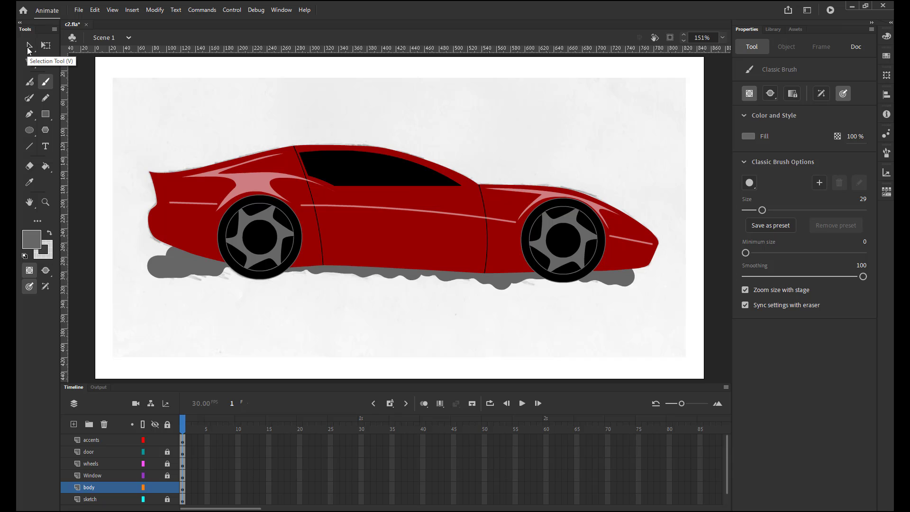
Select the painted grey shadow beneath the car and cut it from the body layer.
click(28, 48)
click(192, 264)
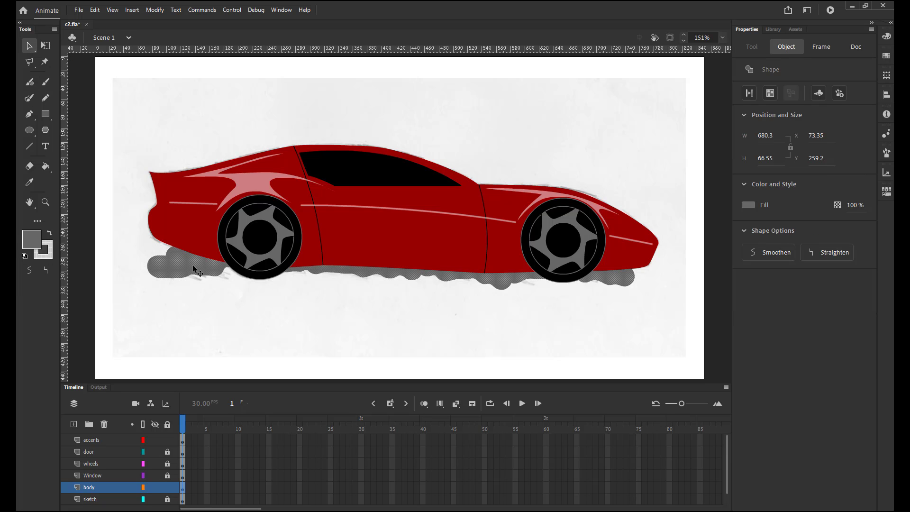
click(94, 12)
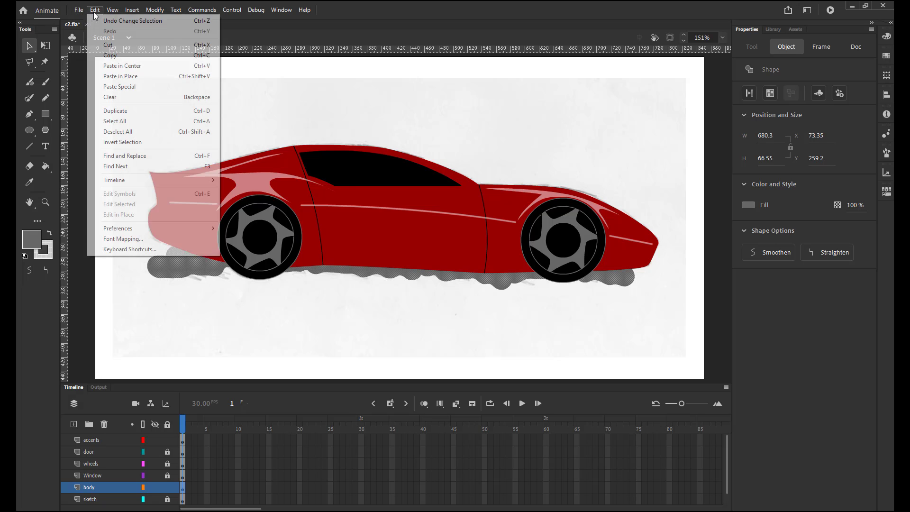
click(117, 47)
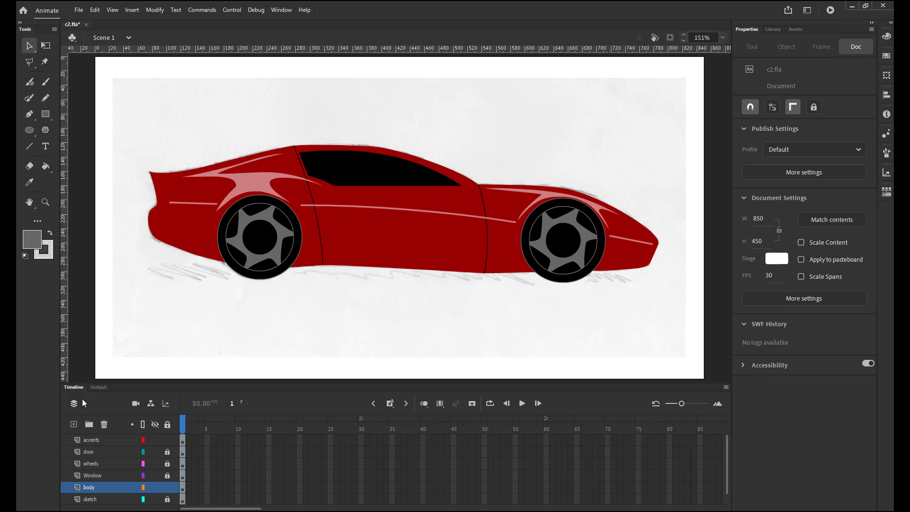
Add a new layer directly above the sketch layer and name it shadow.
click(73, 425)
mouse_move(96, 488)
mouse_down()
mouse_move(99, 466)
mouse_move(100, 489)
mouse_up()
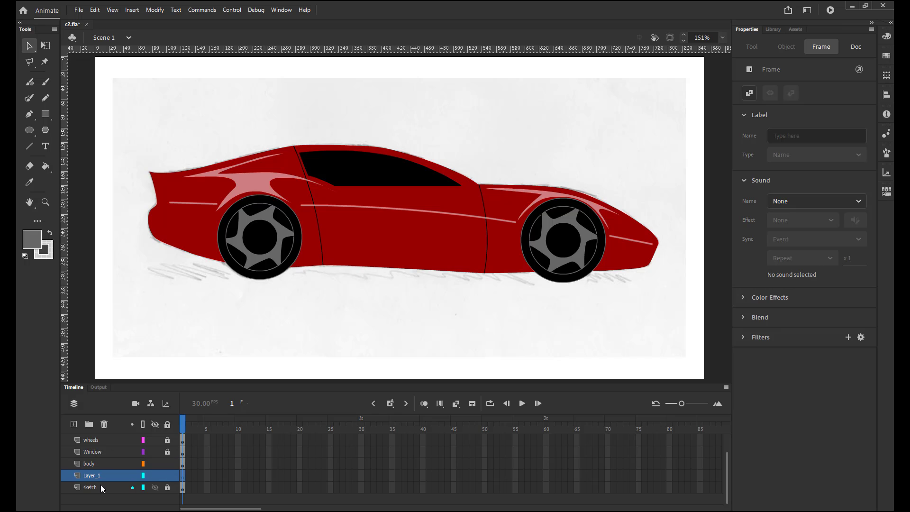
double_click(93, 475)
text(shadow)
key(Return)
Paste the cut shadow in place on the shadow layer and deselect it.
click(97, 12)
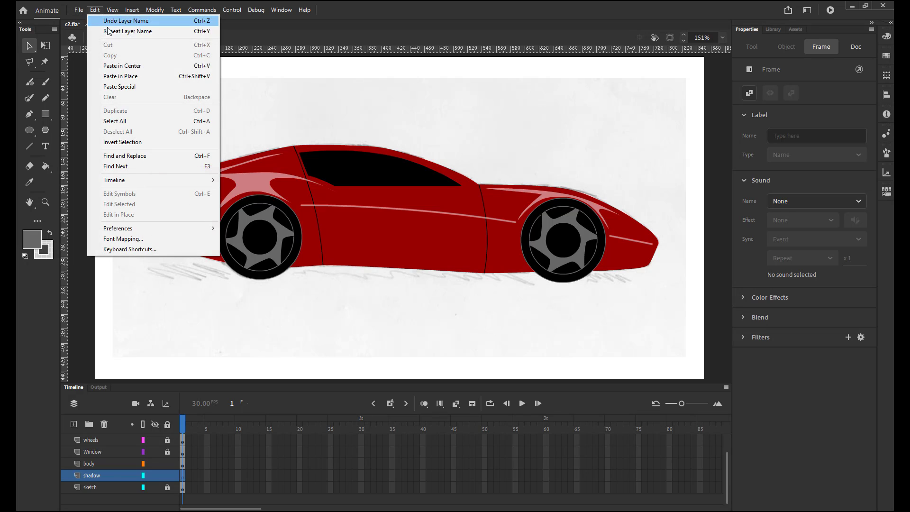
click(129, 78)
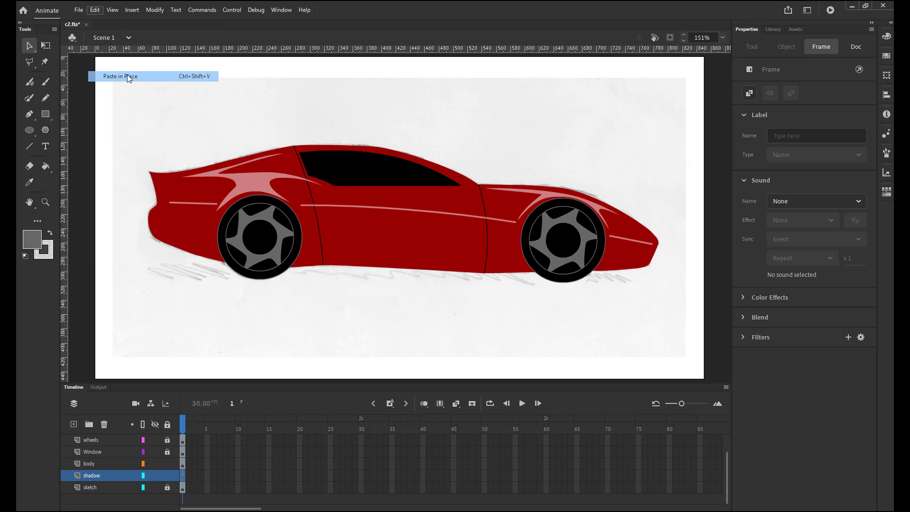
click(603, 376)
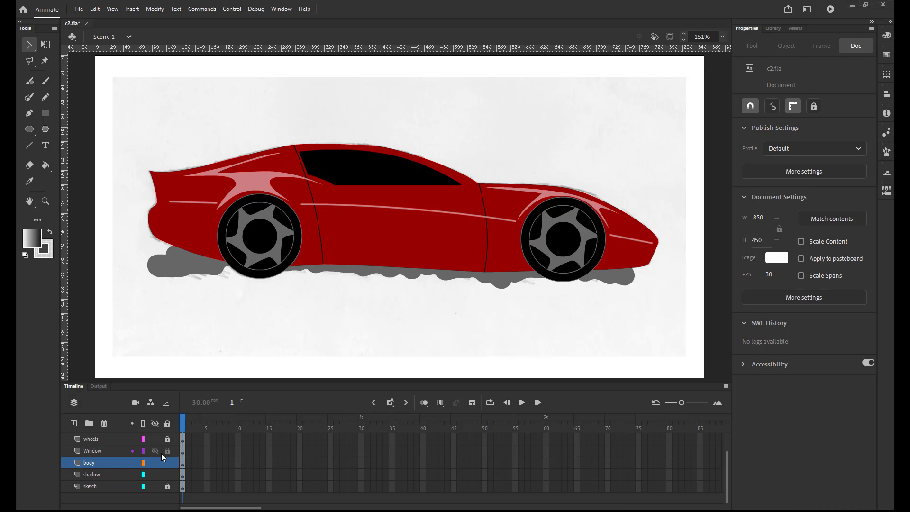
Fill the car's window on the Window layer with the white-to-black radial gradient and add a colour stop near the middle of its ramp.
click(110, 454)
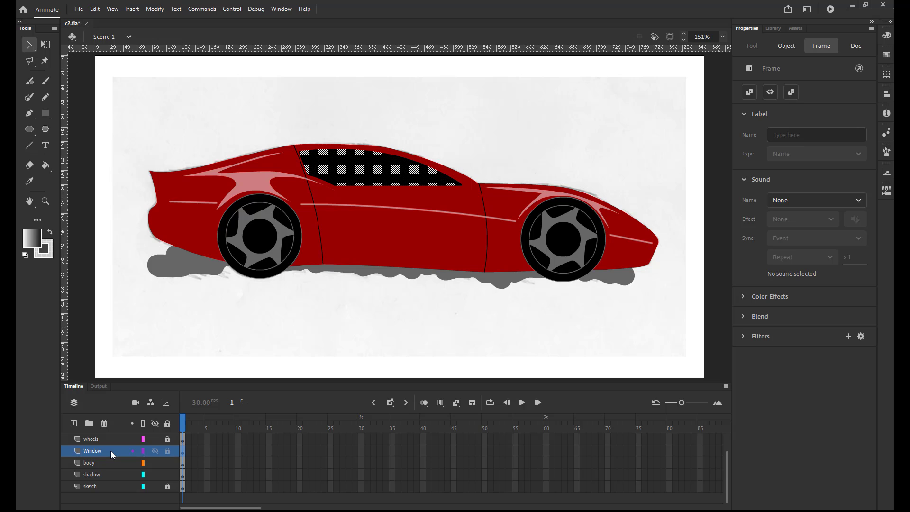
click(886, 36)
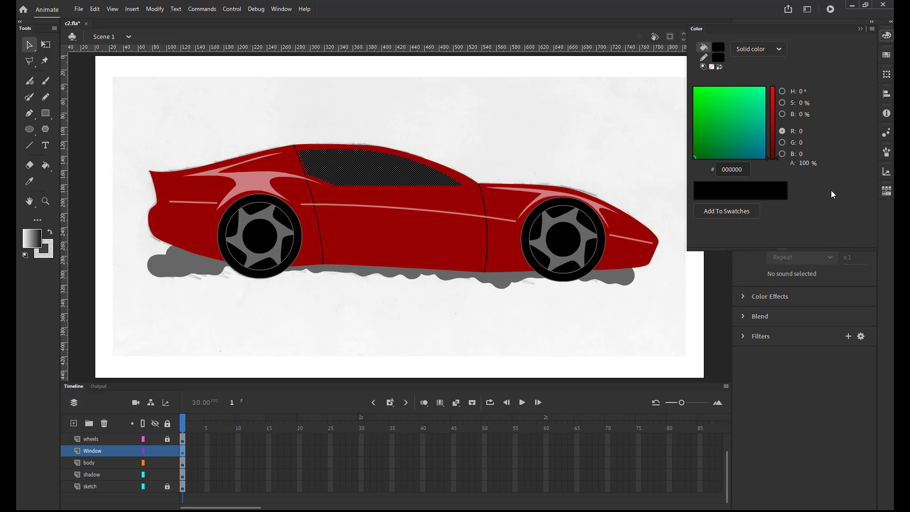
click(886, 54)
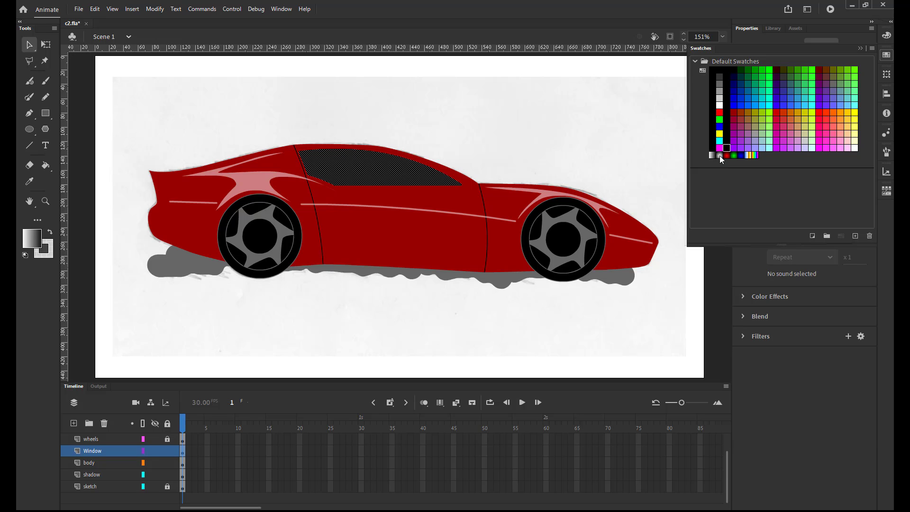
click(720, 155)
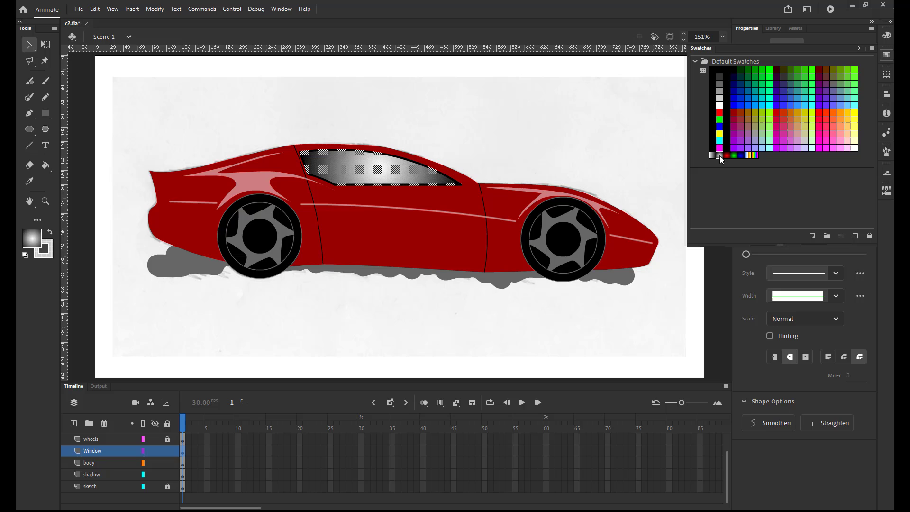
click(887, 36)
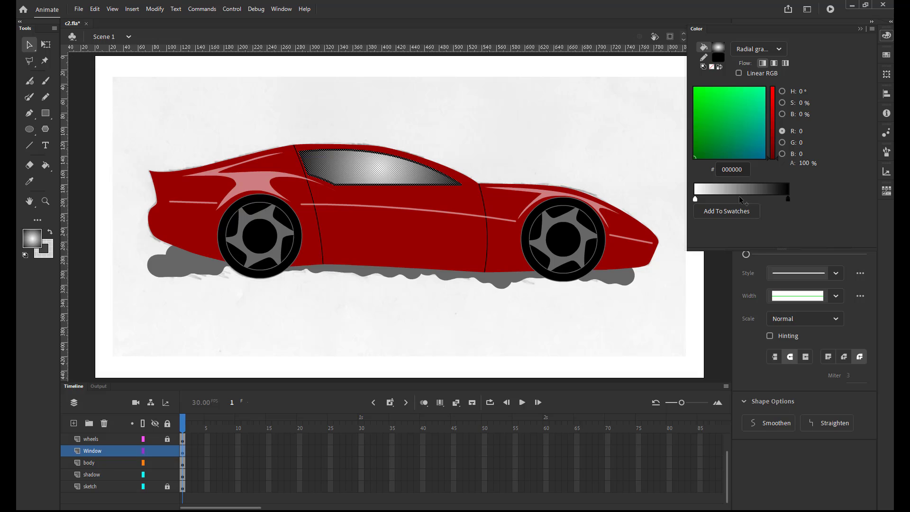
click(738, 197)
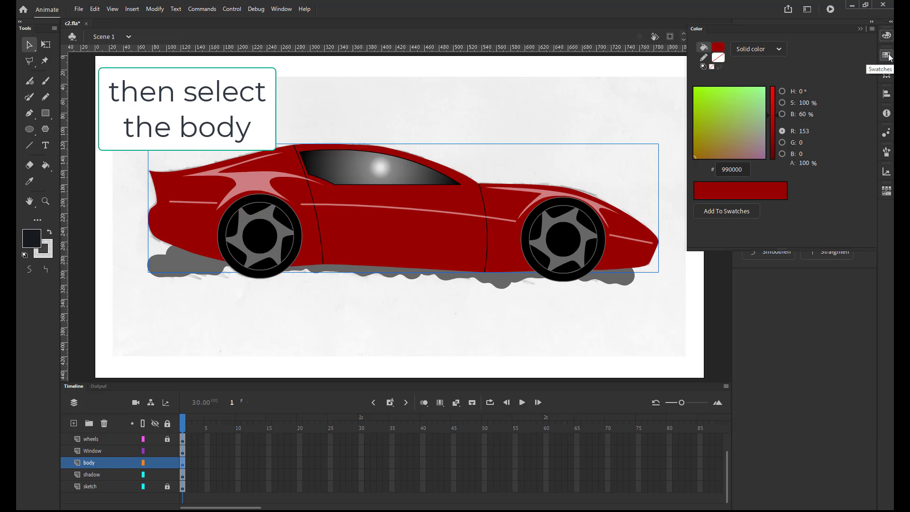
Fill the car body with the white-to-black linear gradient and change its white colour stop to #990000.
click(886, 55)
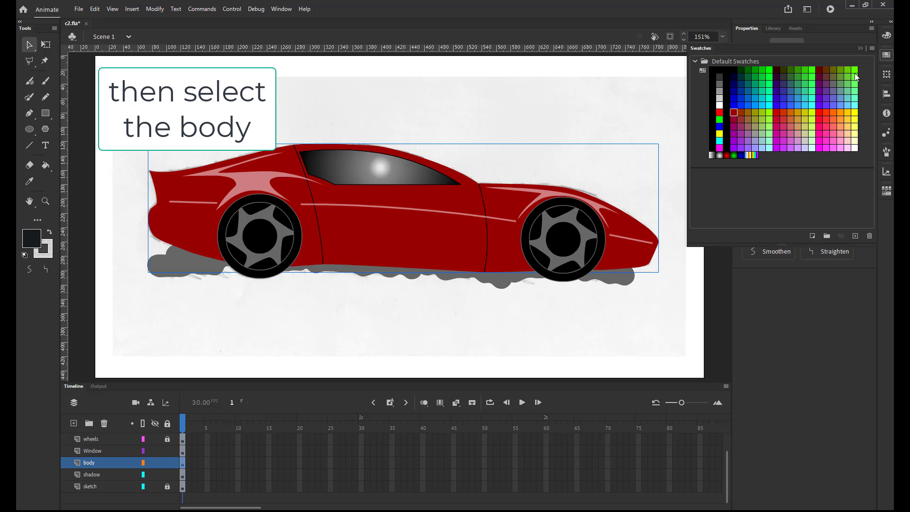
click(713, 155)
double_click(712, 155)
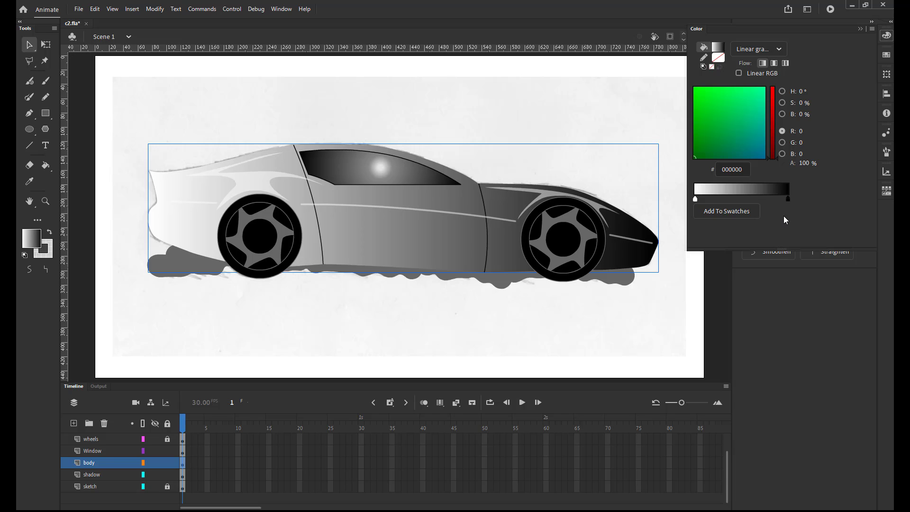
double_click(696, 203)
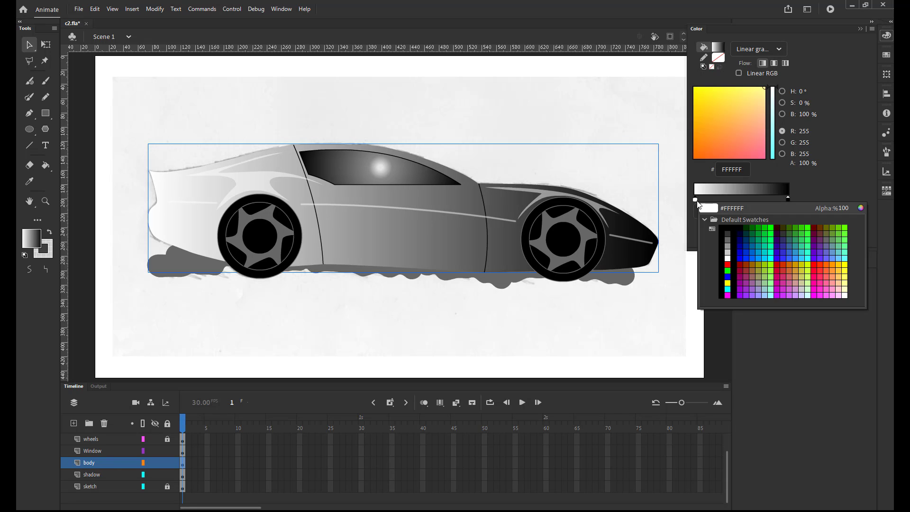
click(744, 260)
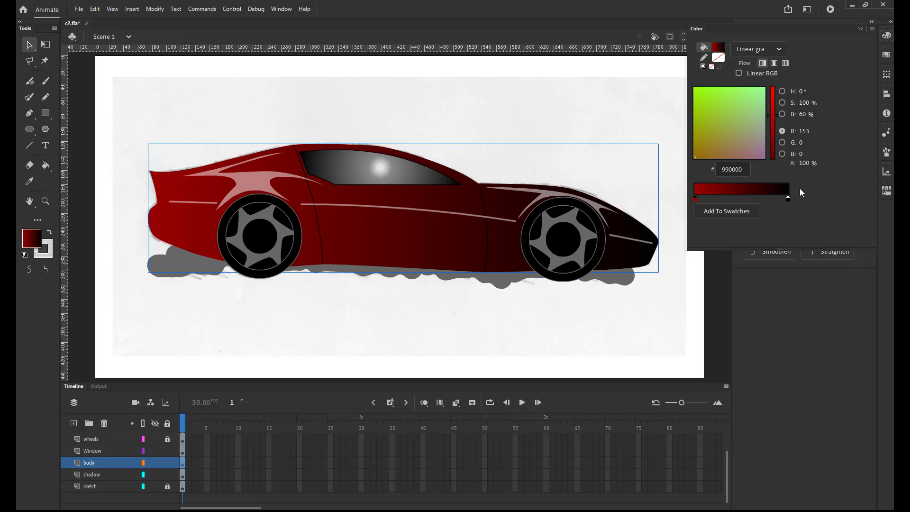
Change the body gradient's black end stop to dark red #190000, with brightness at 10%.
click(788, 199)
double_click(787, 199)
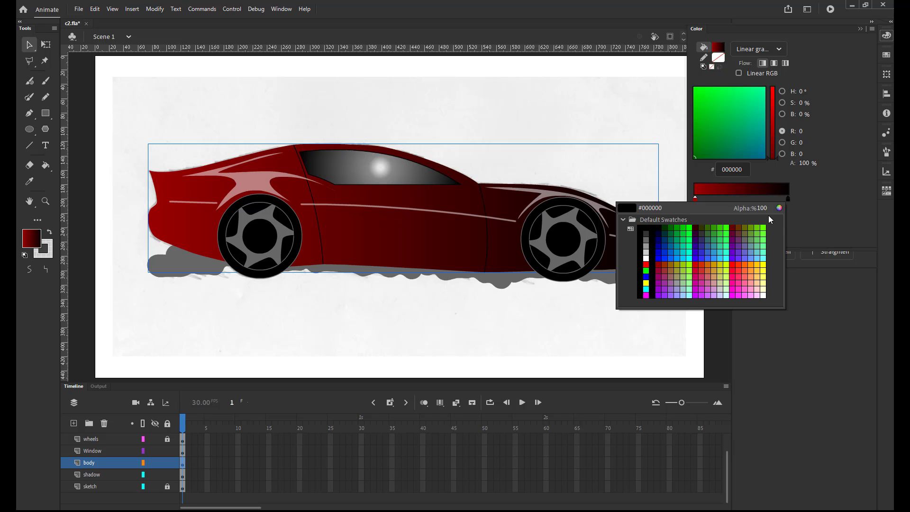
click(660, 264)
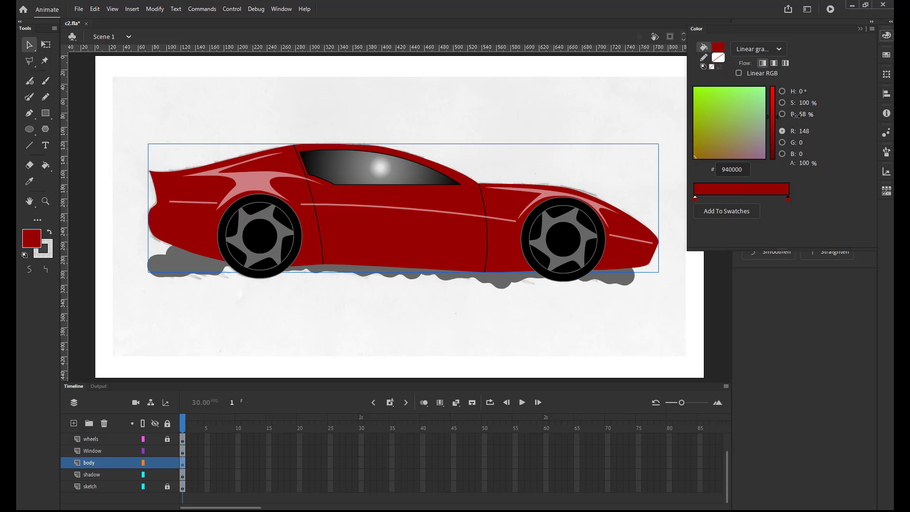
drag(802, 114, 771, 115)
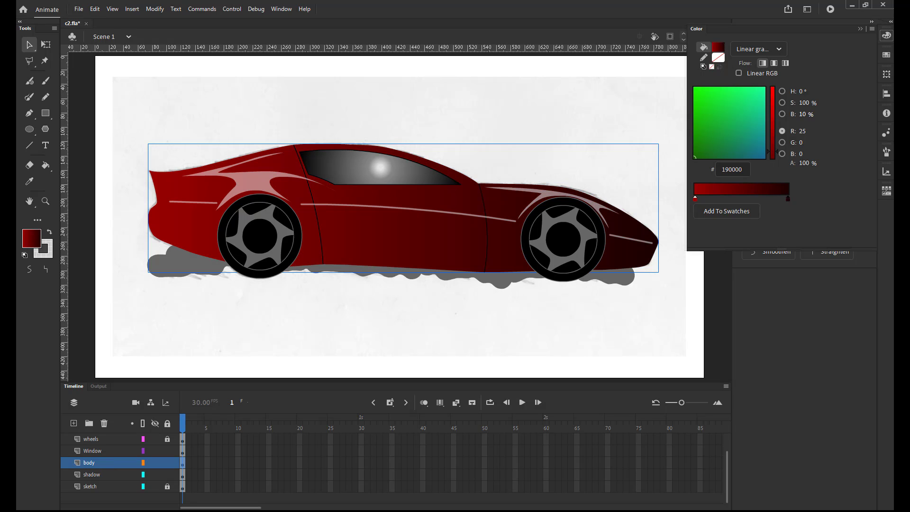
click(860, 29)
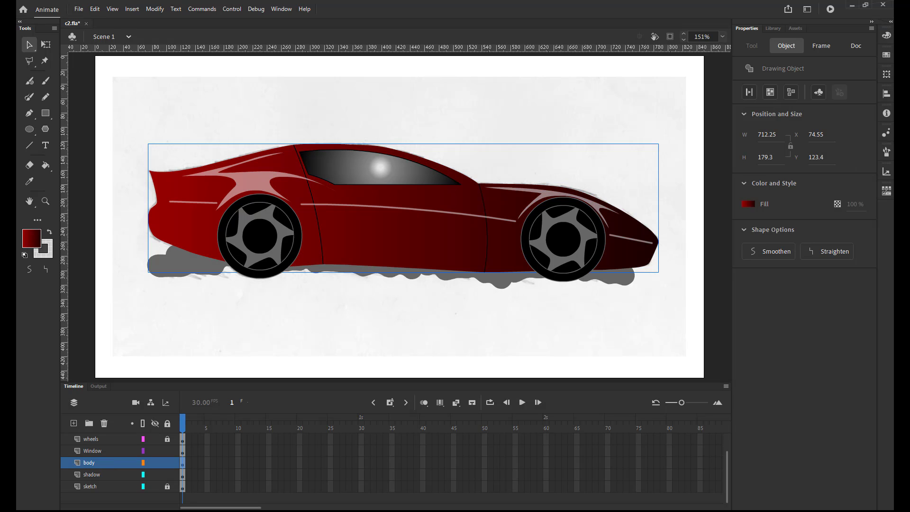
Make Window the active layer and put the Gradient Transform tool in the toolbar in place of the Free Transform tool.
click(101, 450)
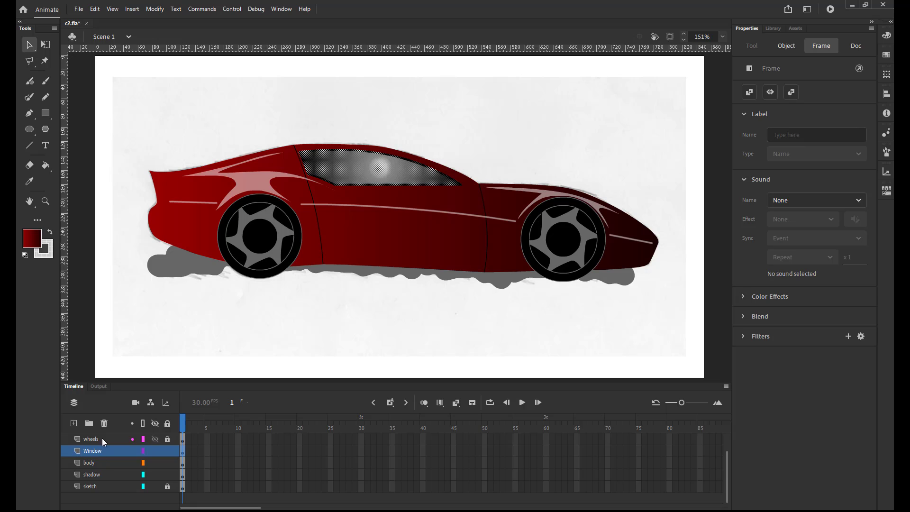
click(46, 45)
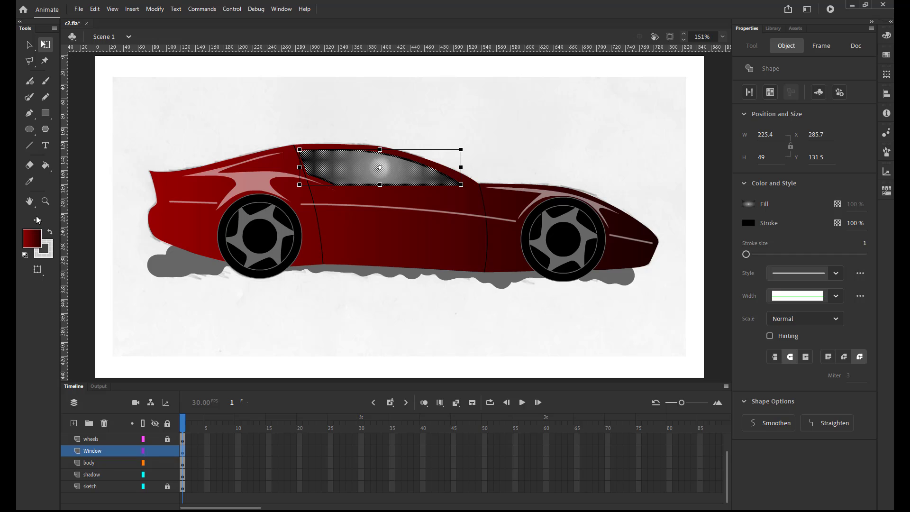
click(37, 220)
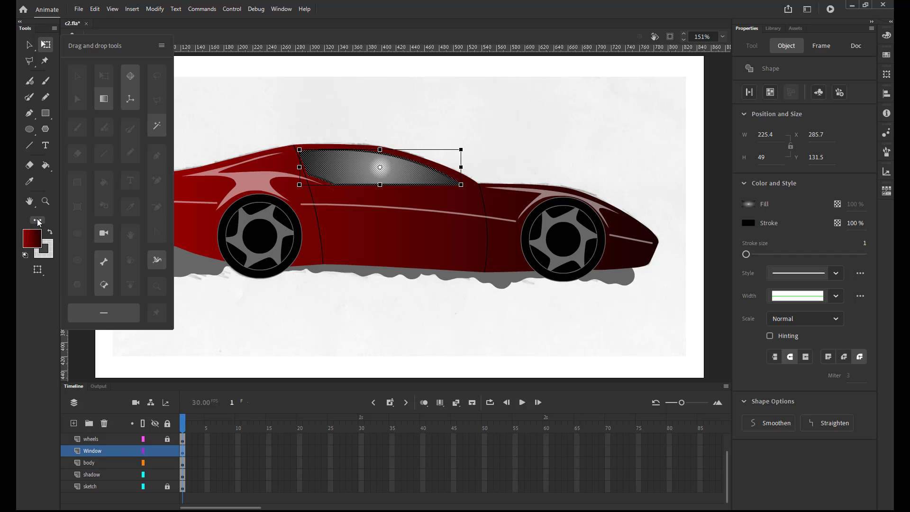
drag(102, 98, 46, 48)
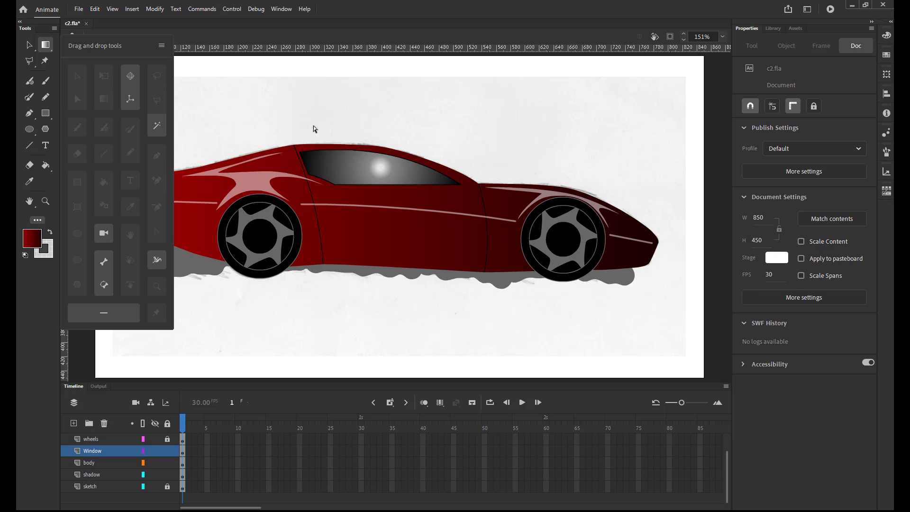
click(352, 37)
Move the window's radial gradient centre to the window's upper rear corner, narrow it, rotate it diagonally and enlarge it slightly.
click(332, 161)
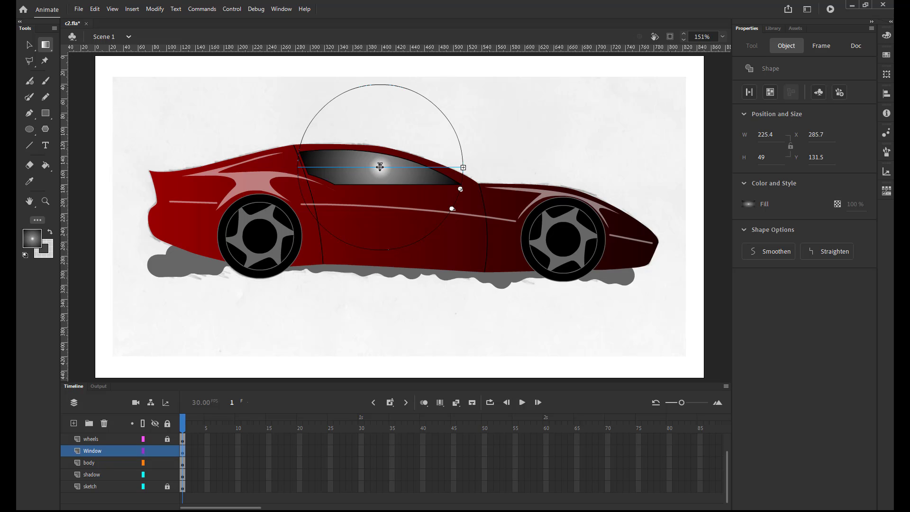
drag(379, 166, 307, 155)
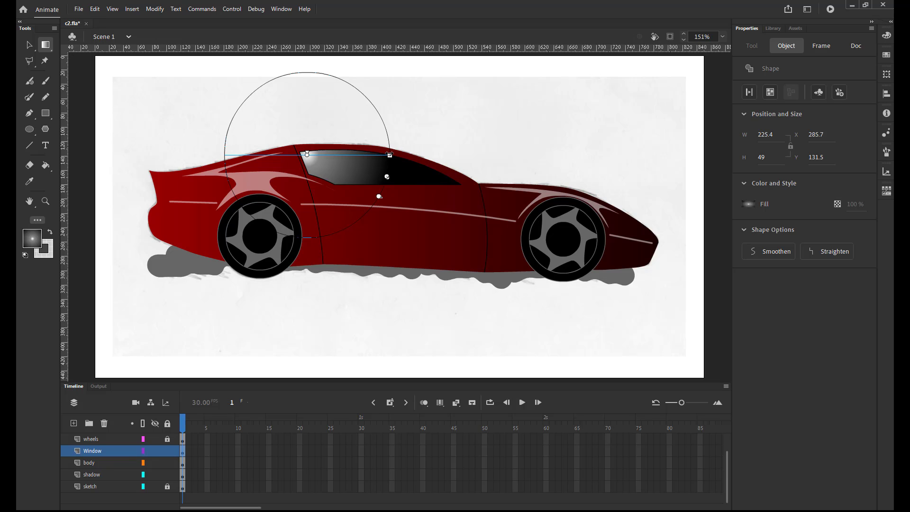
drag(389, 155, 373, 155)
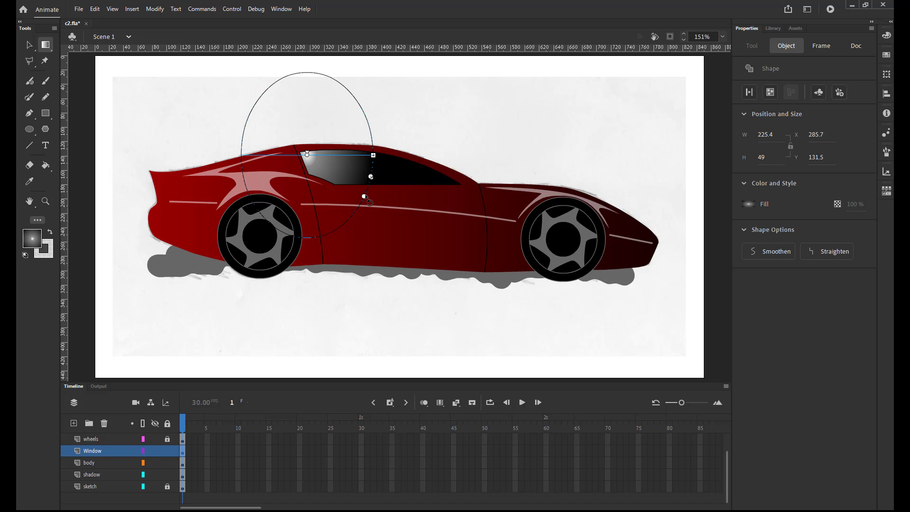
drag(361, 199, 336, 218)
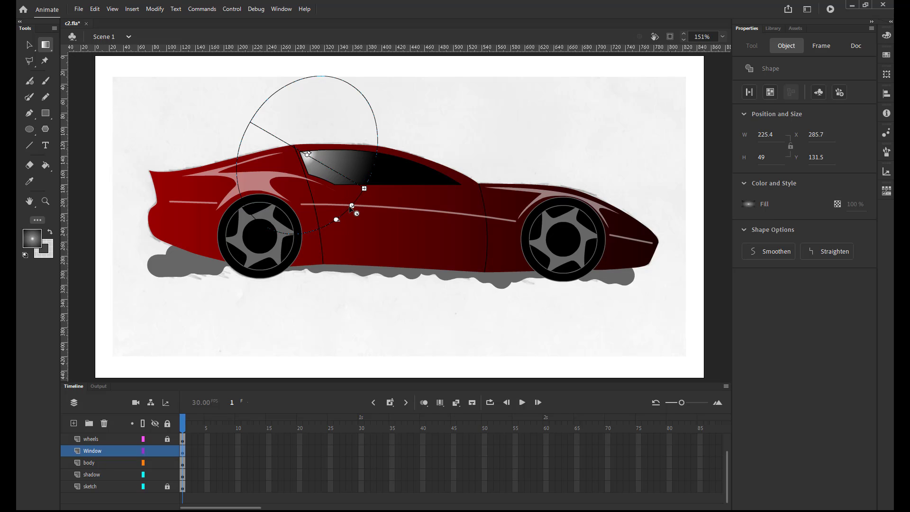
drag(350, 207, 358, 231)
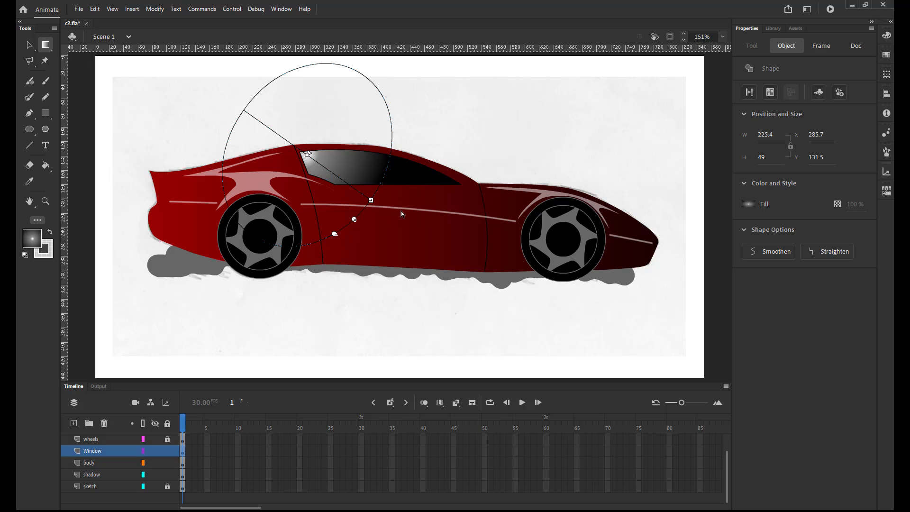
Rotate the body's linear gradient 90 degrees so it runs vertically from red at the roof to dark at the sills.
click(427, 202)
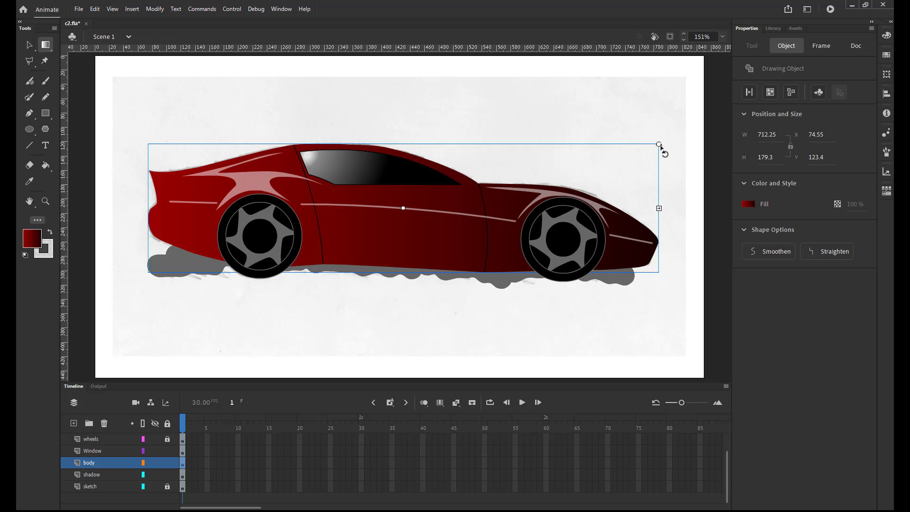
mouse_move(661, 147)
mouse_down()
mouse_move(660, 201)
mouse_move(642, 209)
mouse_move(611, 284)
mouse_move(526, 349)
mouse_move(402, 363)
mouse_up()
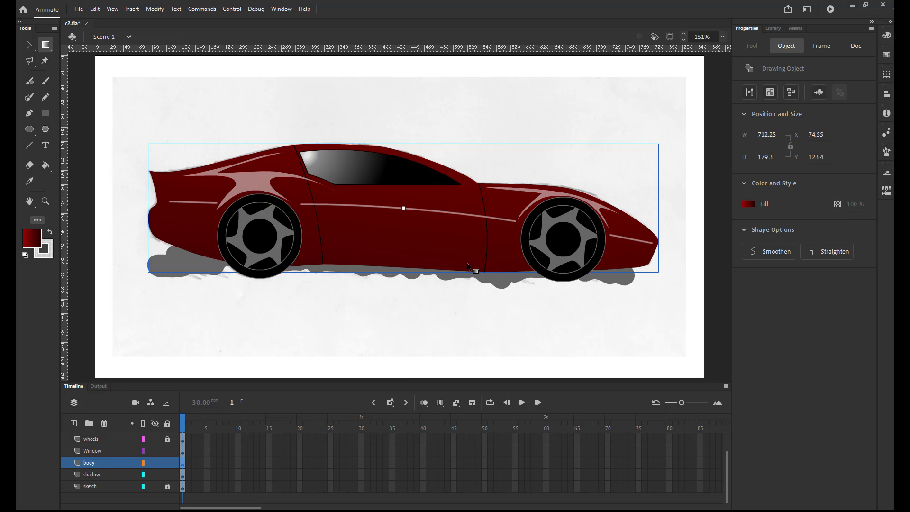
click(723, 37)
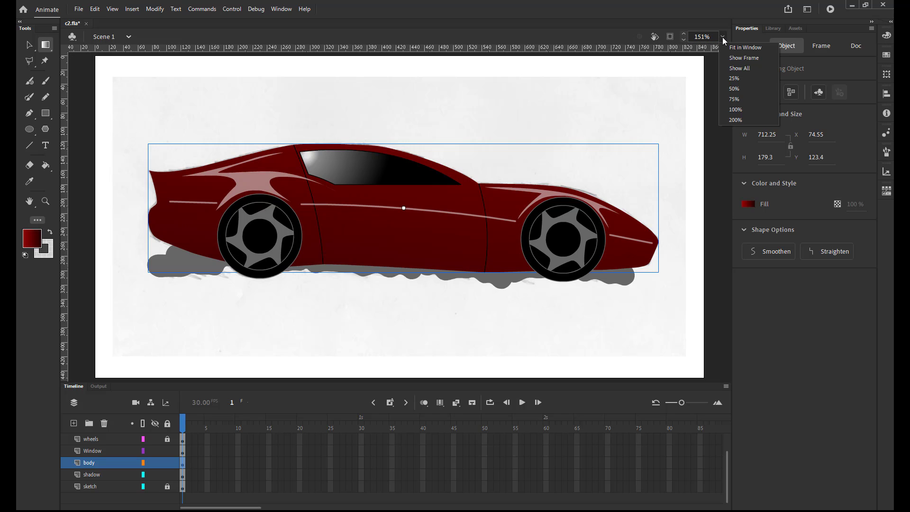
click(734, 89)
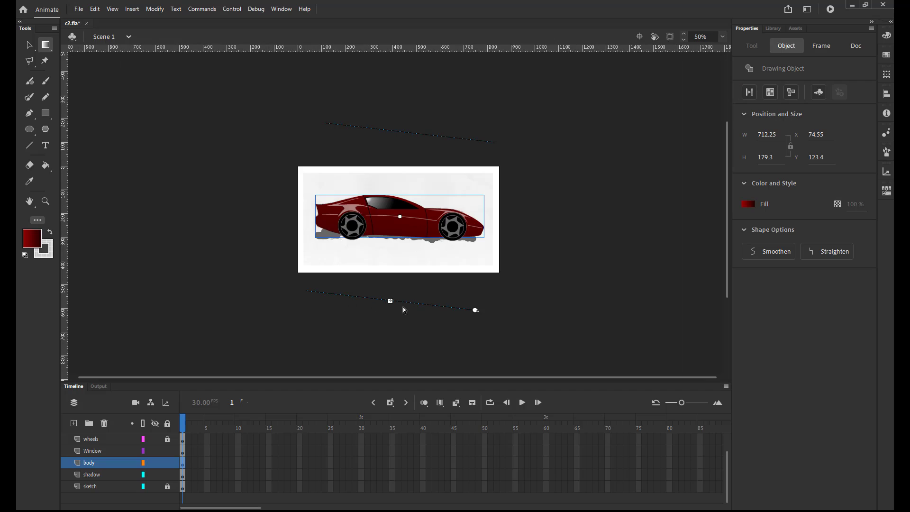
drag(474, 310, 489, 308)
Shrink the body's vertical gradient to about the body's height, shift it down toward the lower body and deselect the body.
click(722, 37)
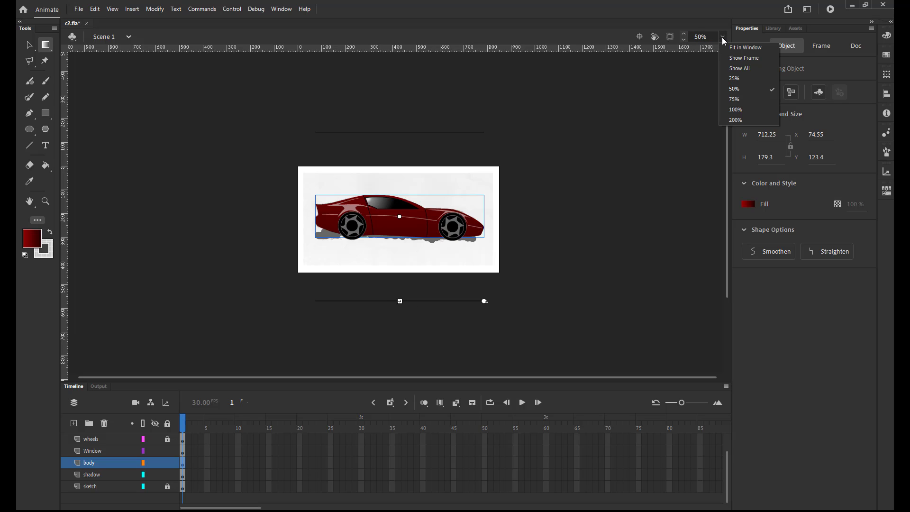
click(730, 99)
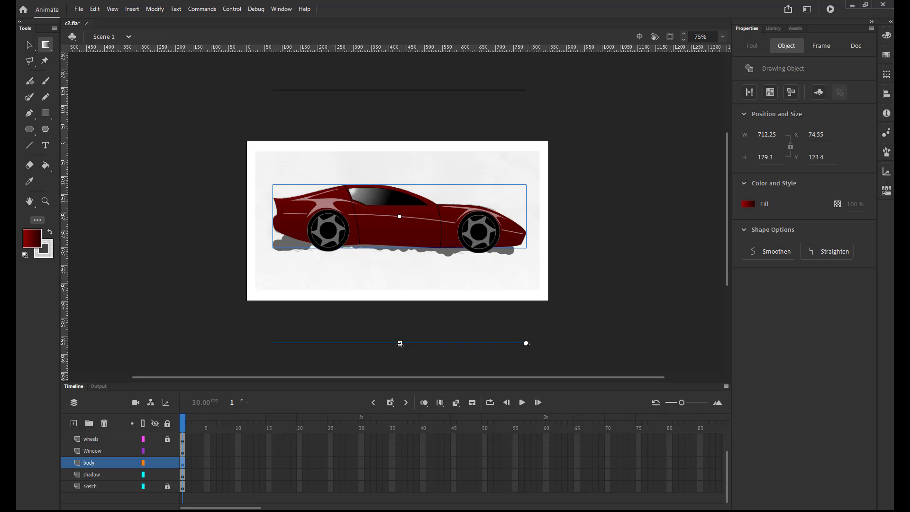
drag(399, 343, 409, 257)
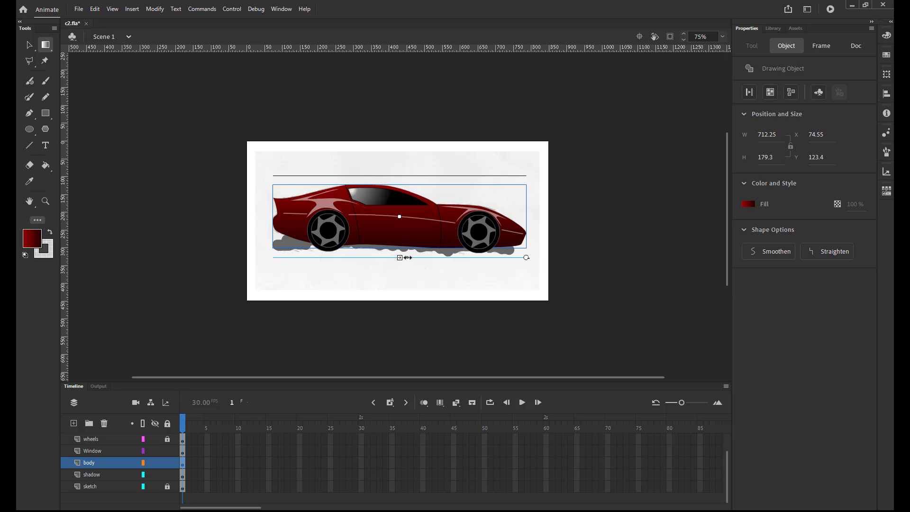
drag(408, 257, 408, 255)
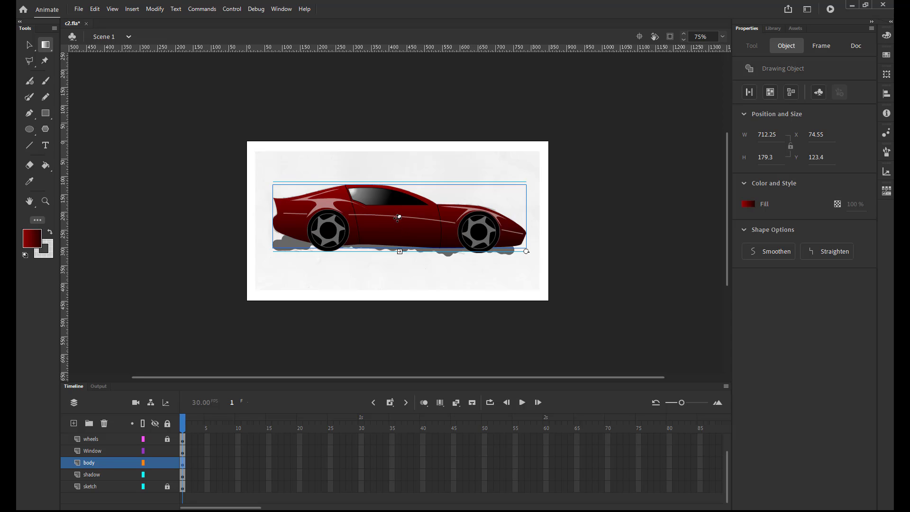
drag(398, 219, 401, 231)
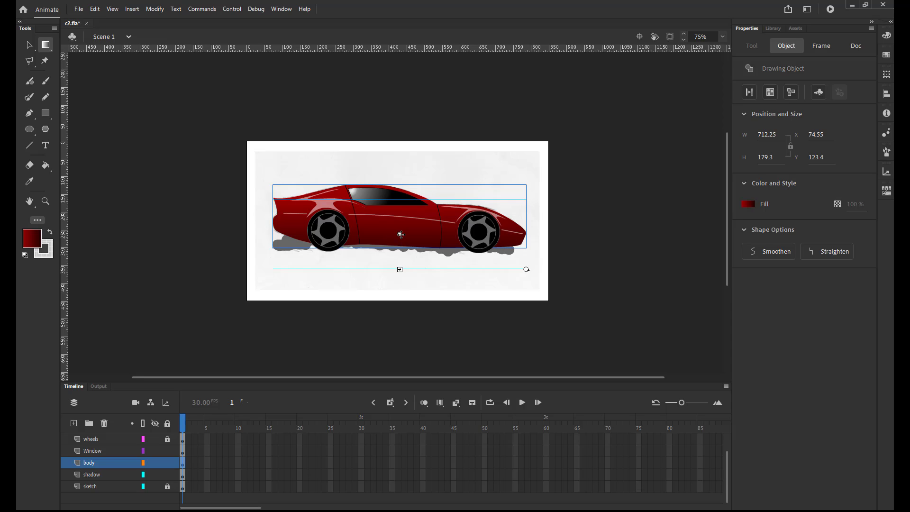
drag(401, 234, 401, 231)
click(130, 313)
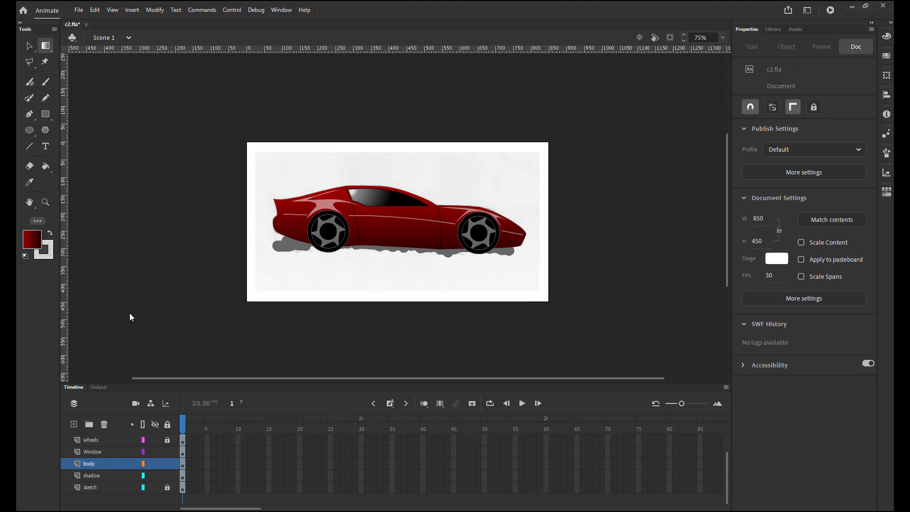
Create a layer folder named car parts and place it directly above the wheels layer.
click(88, 424)
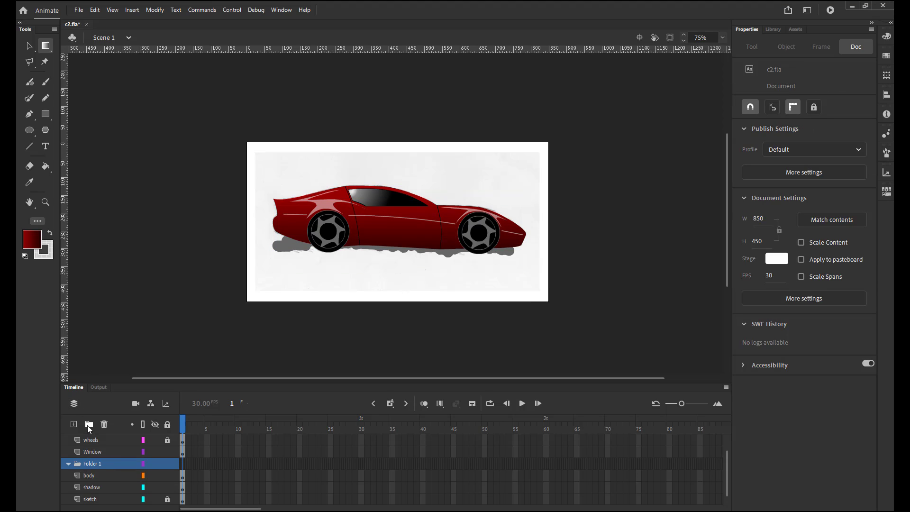
double_click(92, 463)
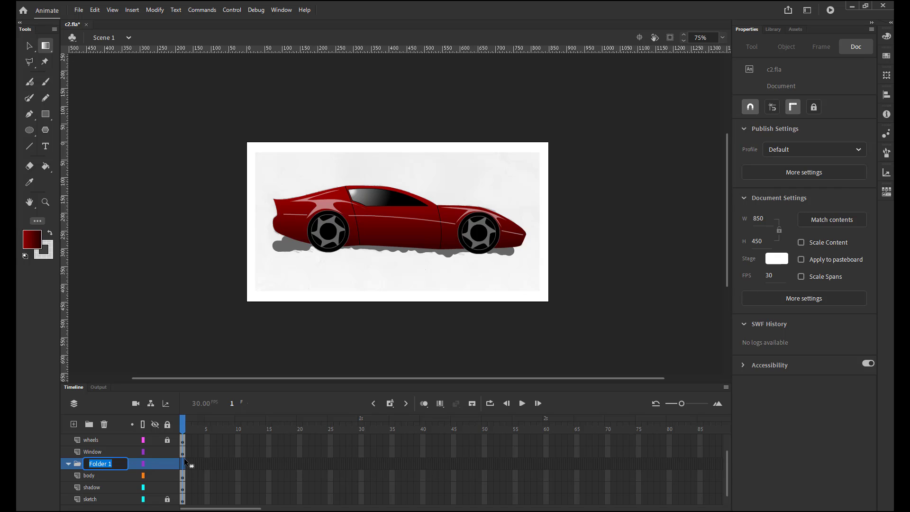
text(car parts)
key(Return)
click(508, 285)
drag(98, 465, 105, 439)
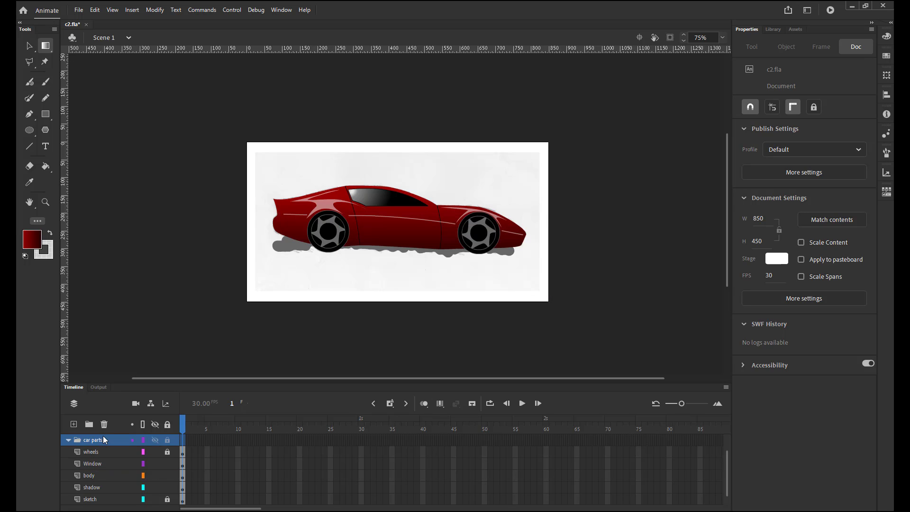
Move the wheels, Window, body, shadow, door and accents layers into the car parts folder, and collapse the folder.
click(88, 452)
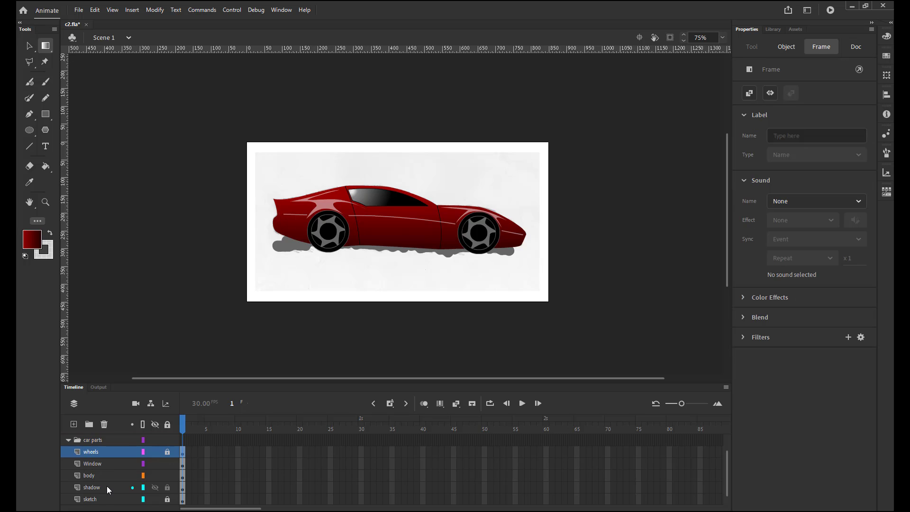
shift+click(107, 486)
drag(107, 487, 92, 442)
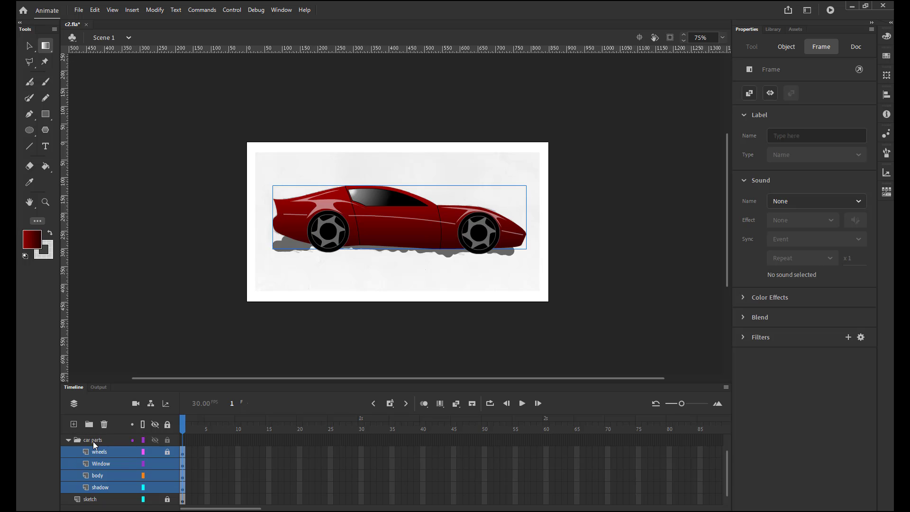
click(67, 440)
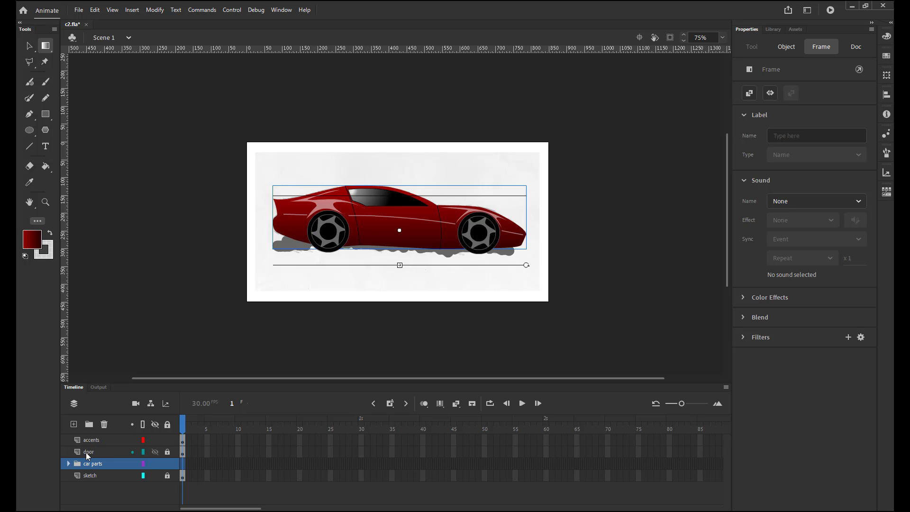
mouse_move(86, 452)
mouse_down()
mouse_move(88, 466)
mouse_move(94, 448)
mouse_up()
click(93, 440)
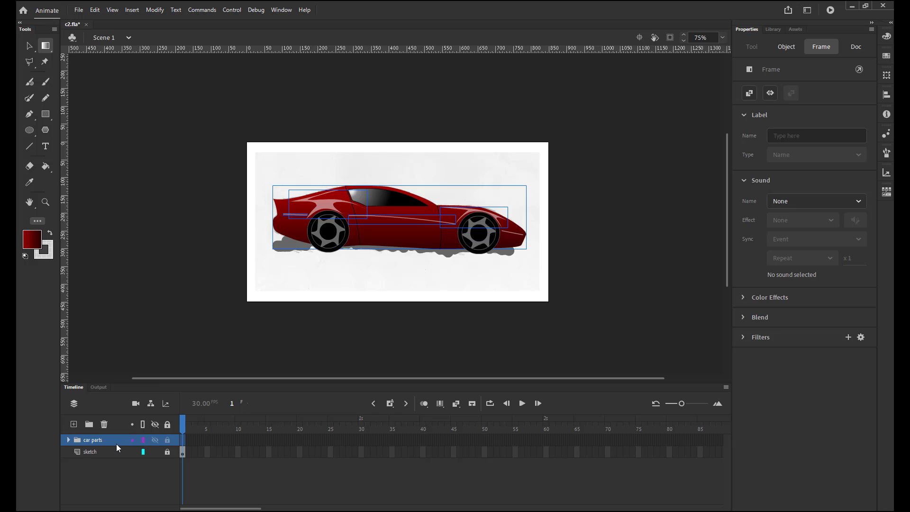
Lock the car parts folder with all its layers and delete the sketch layer.
click(94, 464)
click(67, 440)
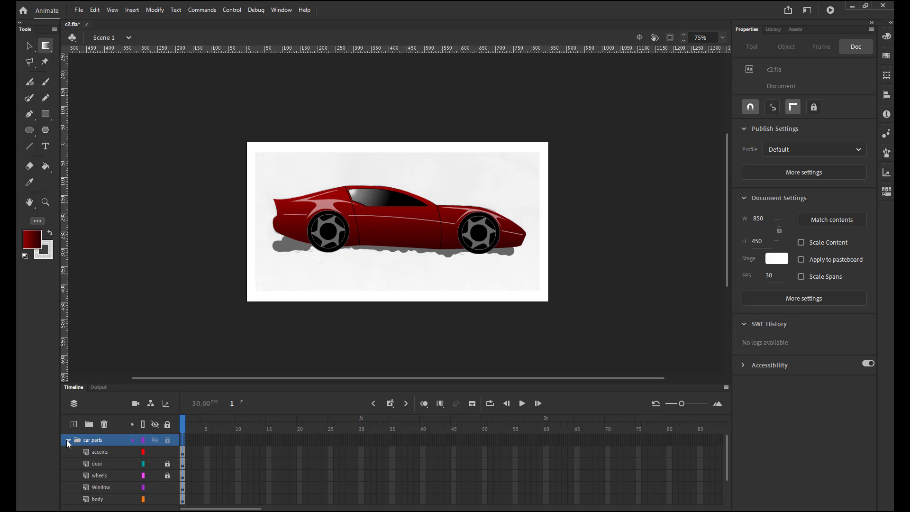
click(66, 439)
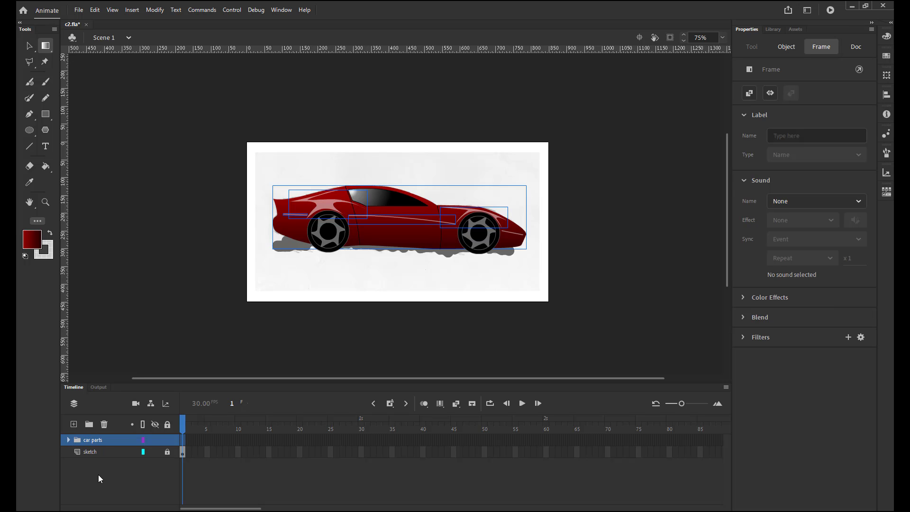
click(167, 440)
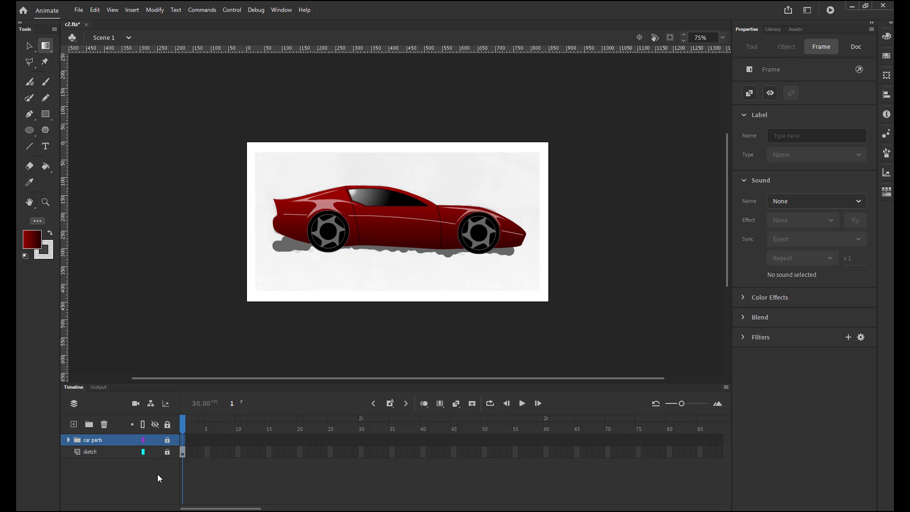
click(116, 454)
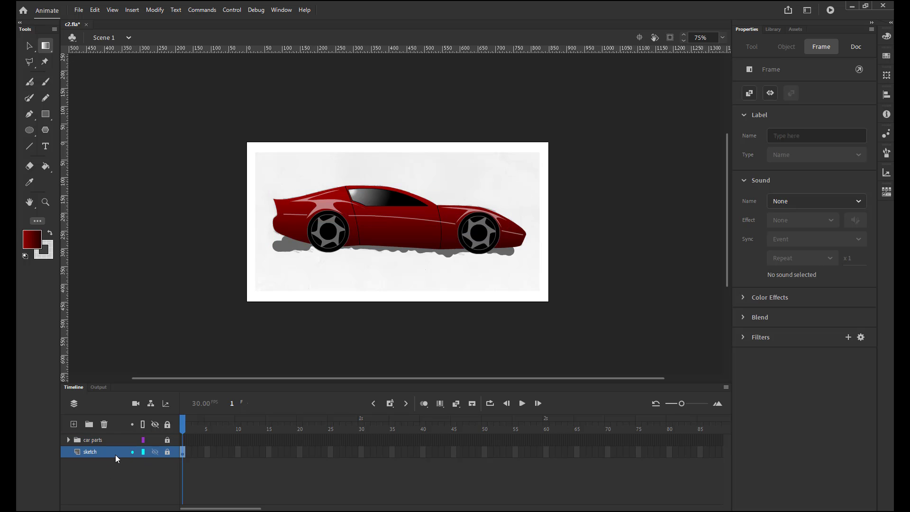
click(103, 427)
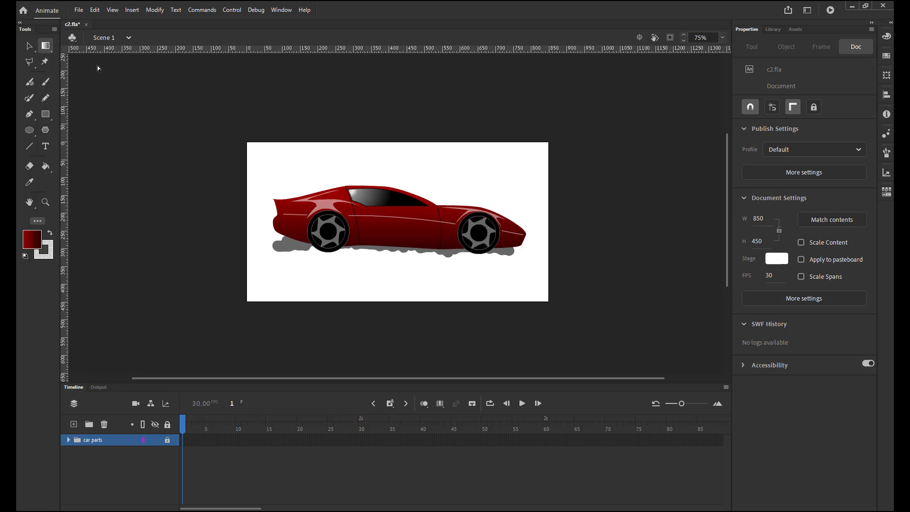
Export the drawing with Export Image (Legacy) as the JPEG c2.jpg in the Vette folder, at full document size and quality 100.
click(79, 10)
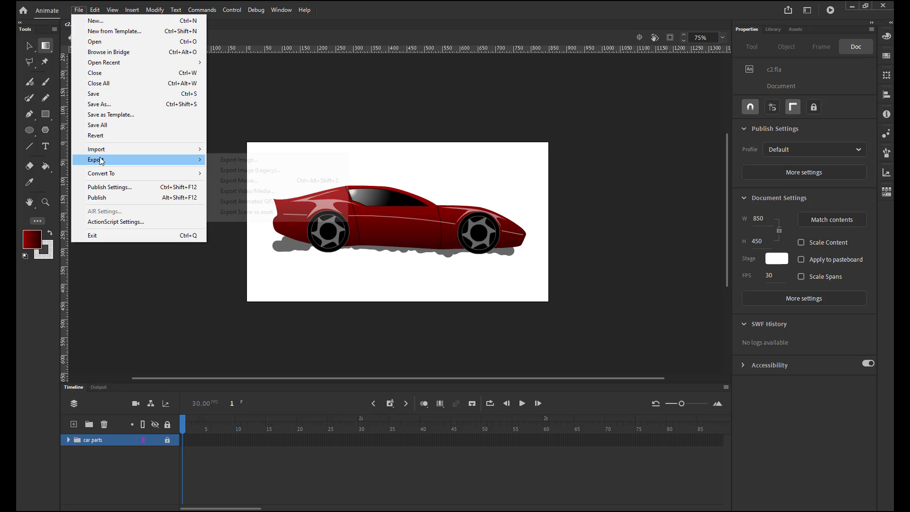
mouse_move(199, 159)
click(235, 172)
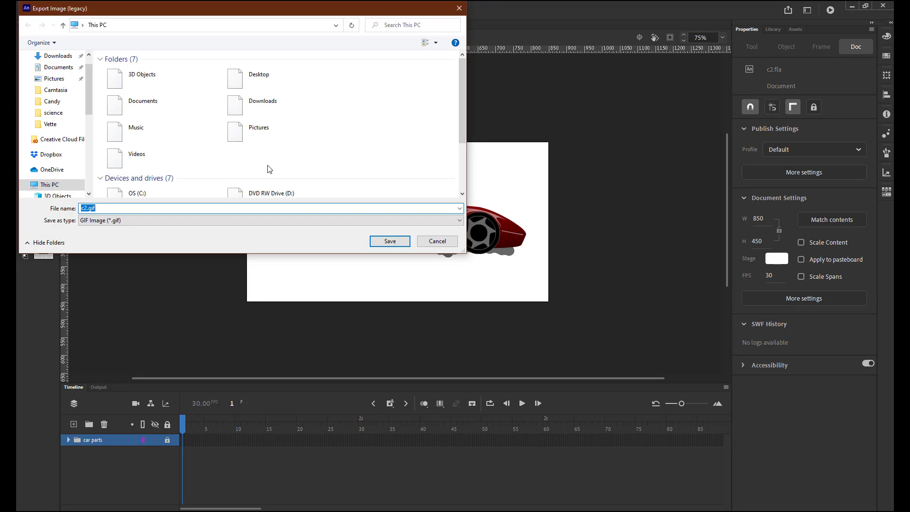
click(460, 221)
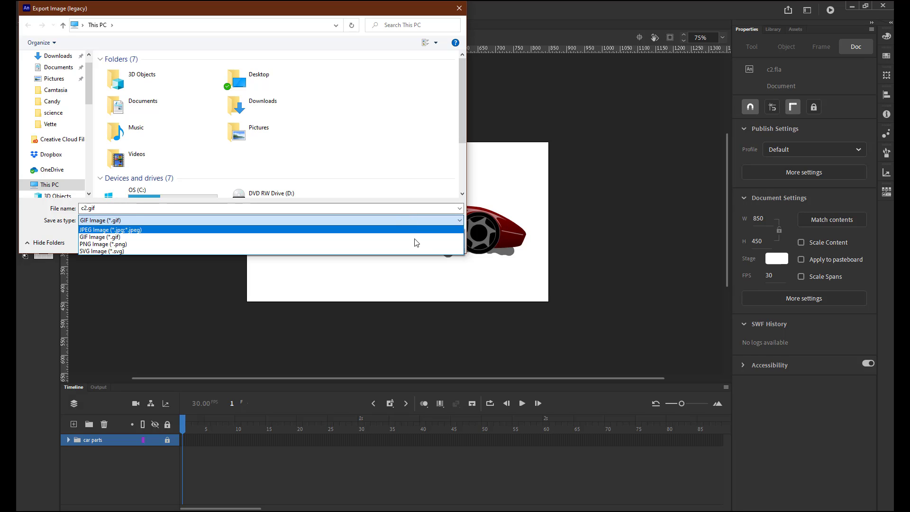
click(347, 230)
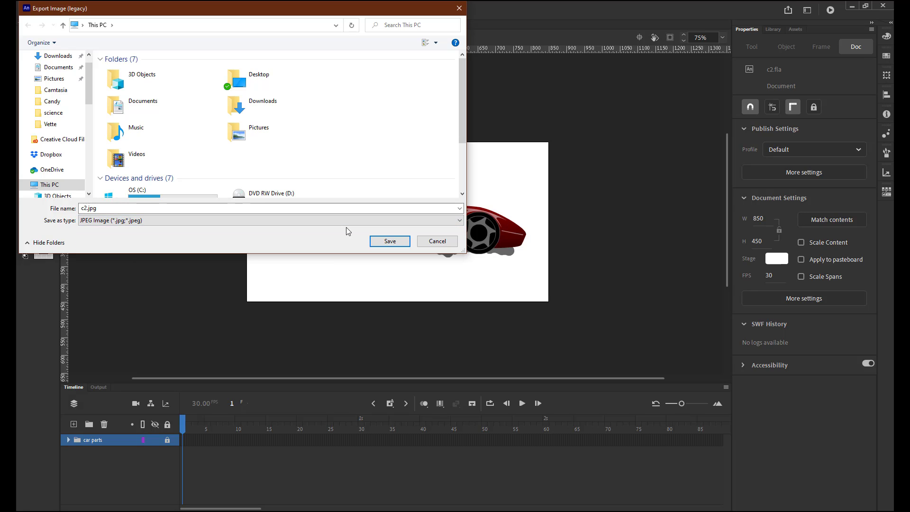
click(390, 241)
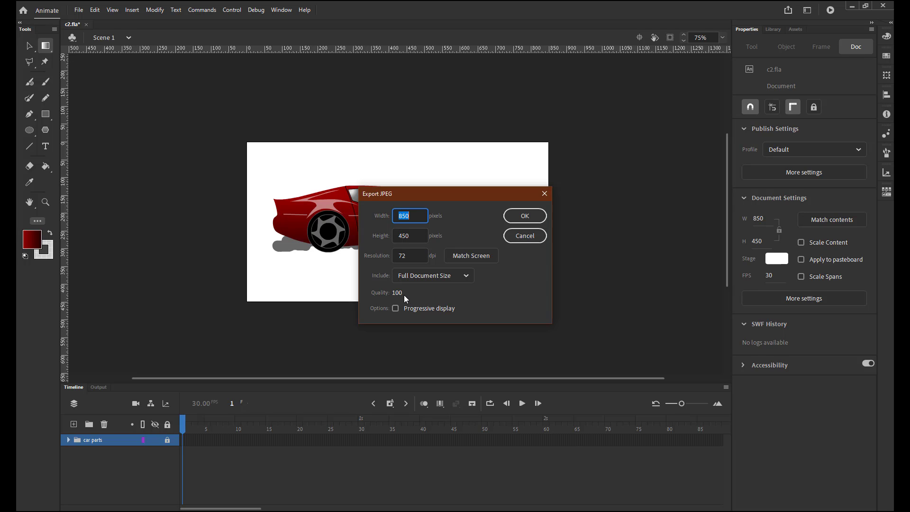
drag(398, 293, 413, 293)
click(520, 218)
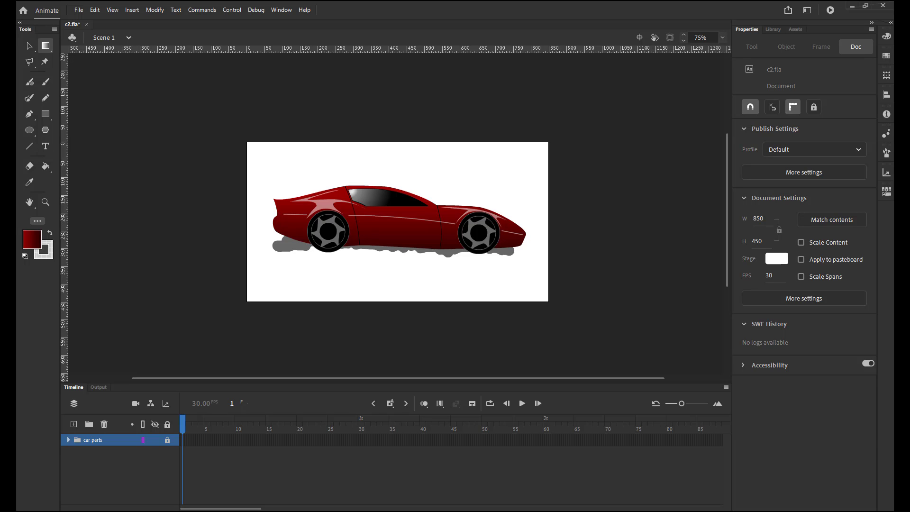
Switch to File Explorer, go to the Vette folder and open the exported c2.jpg in Photoshop to check it.
key(super+e)
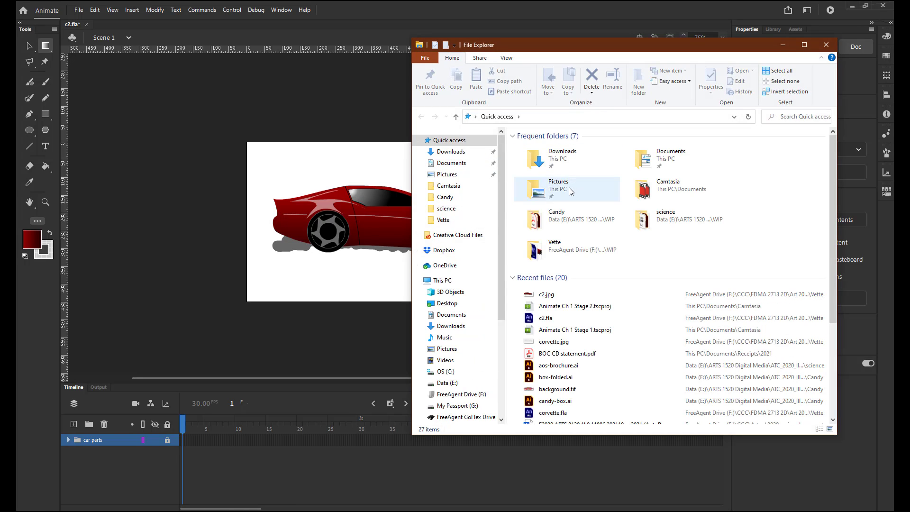
click(443, 220)
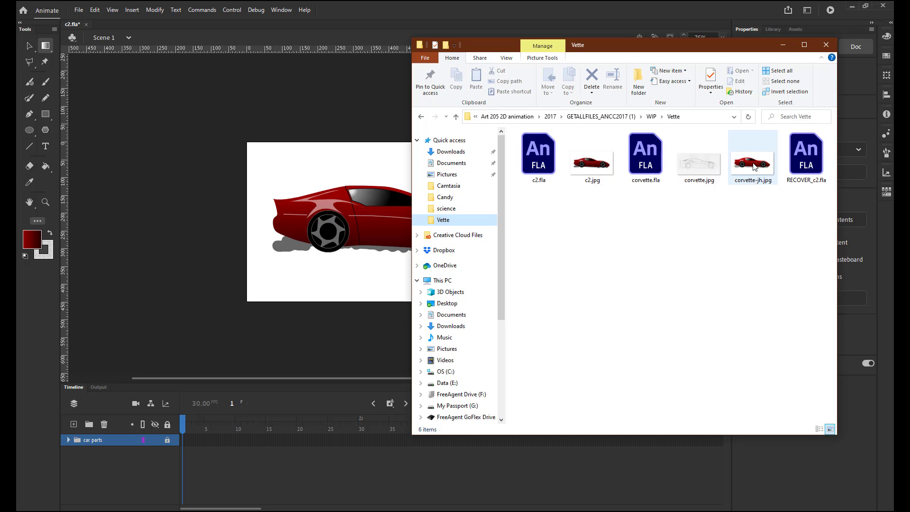
click(599, 174)
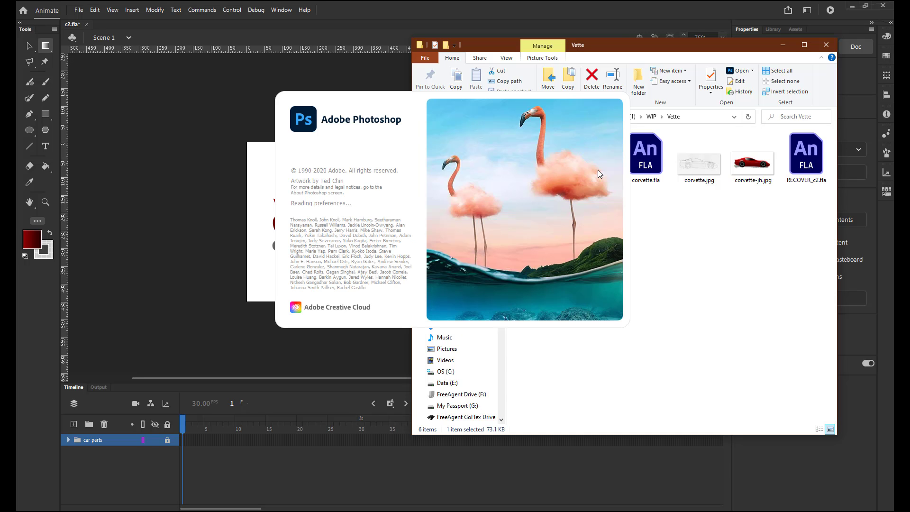
right_click(598, 170)
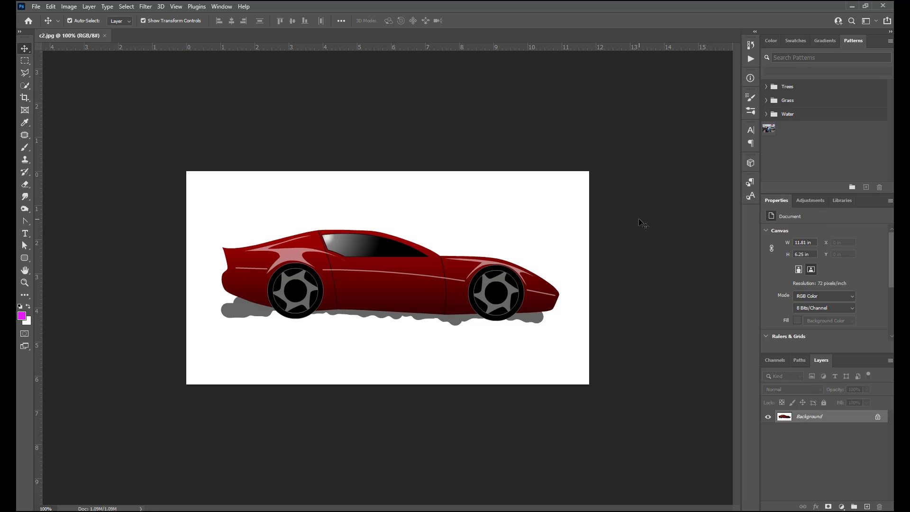
Close the c2.jpg image, quit Photoshop and return to the car drawing in Animate.
click(104, 35)
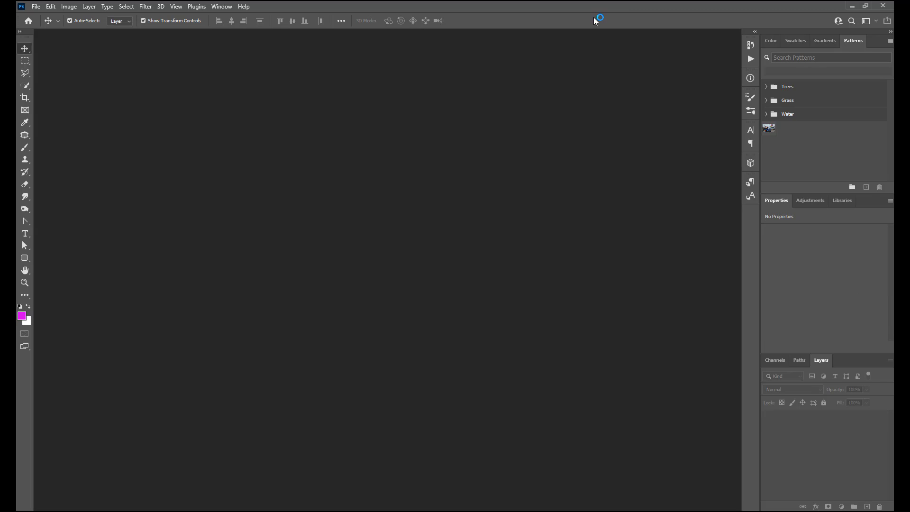
click(884, 6)
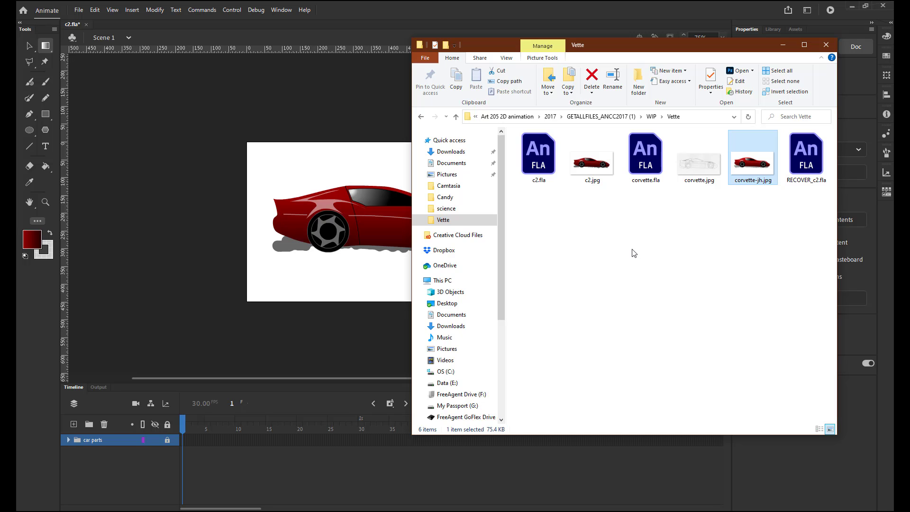
click(855, 65)
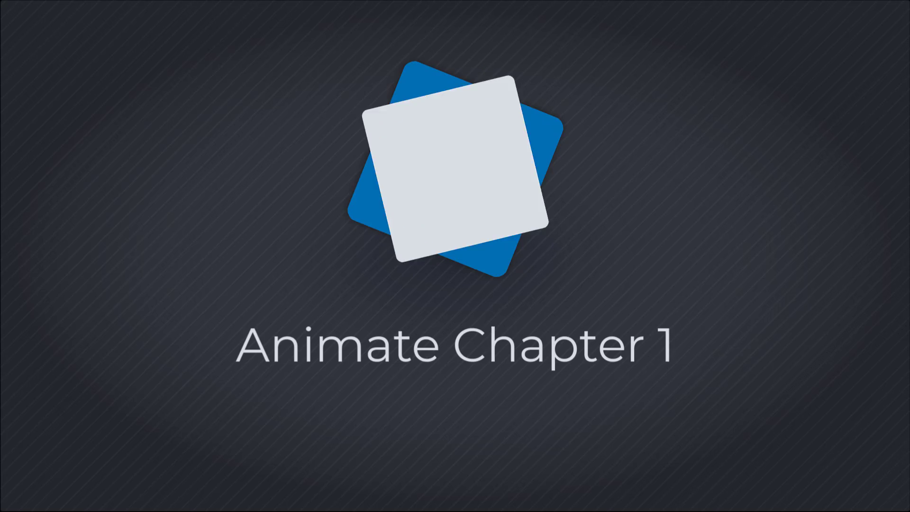